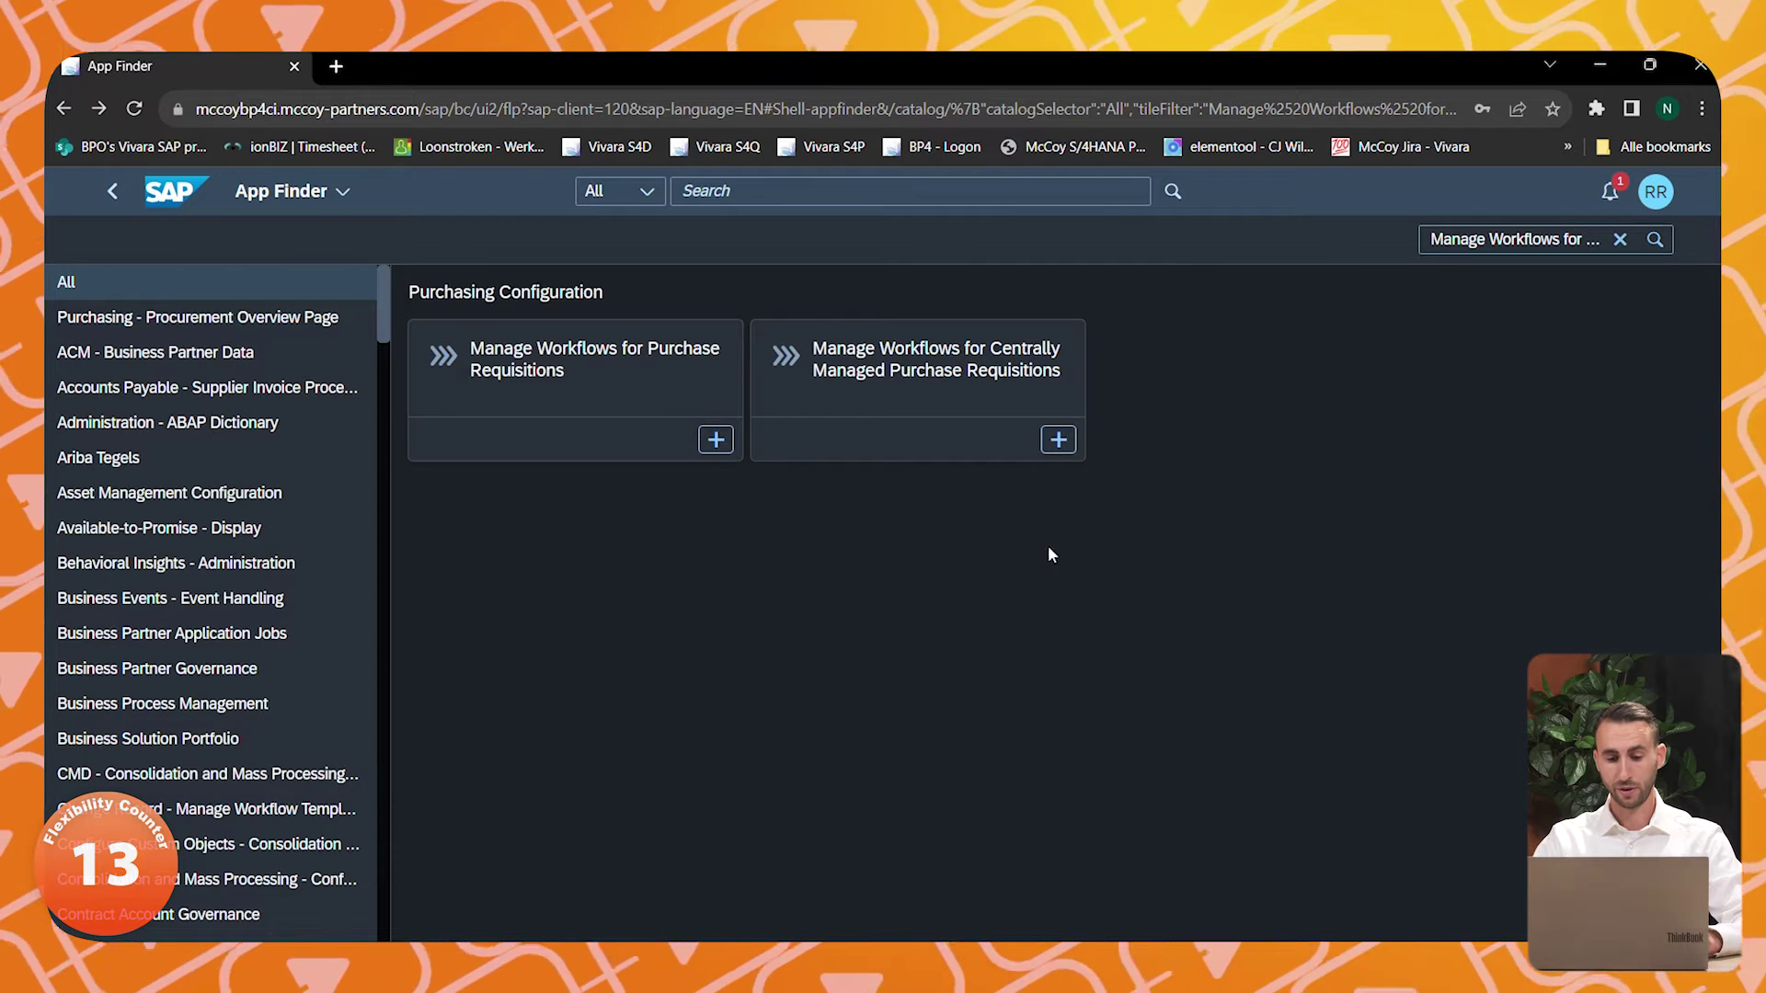
- Open Manage Workflows for Purchase Requisitions and filter to the Release of Purchase Requisition Item scenario
{"action": "left_click", "coordinate": [550, 405]}
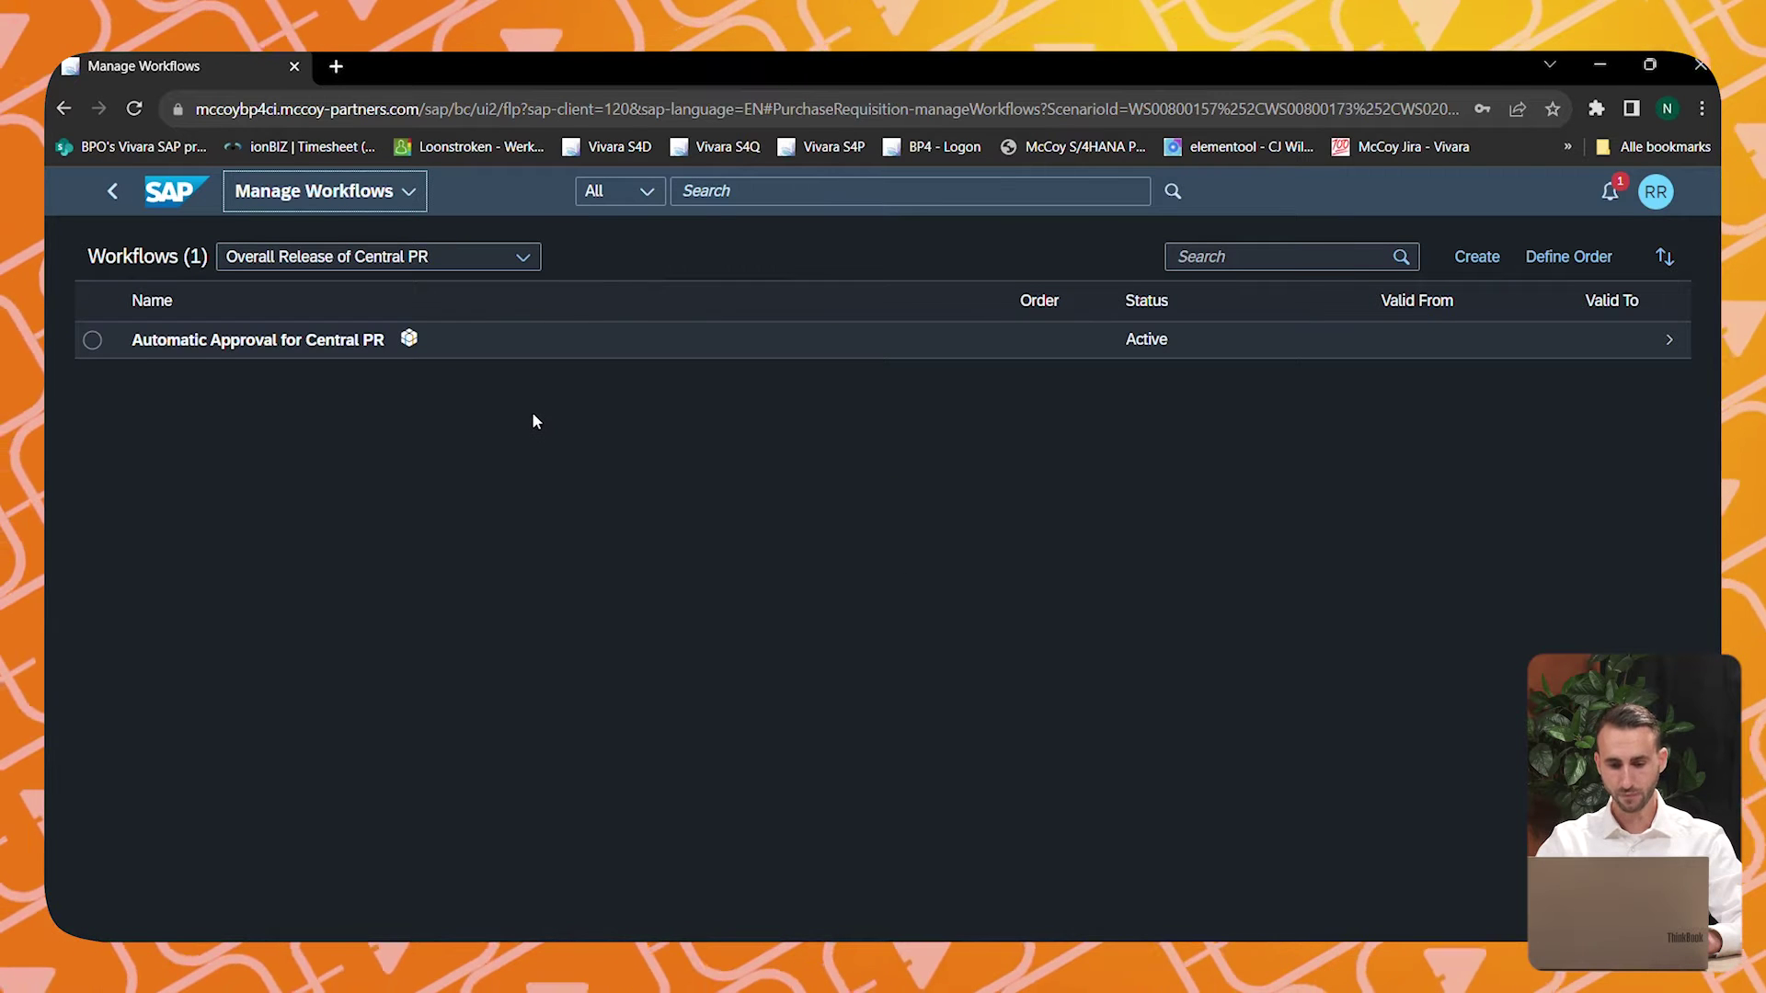
{"action": "left_click", "coordinate": [524, 259]}
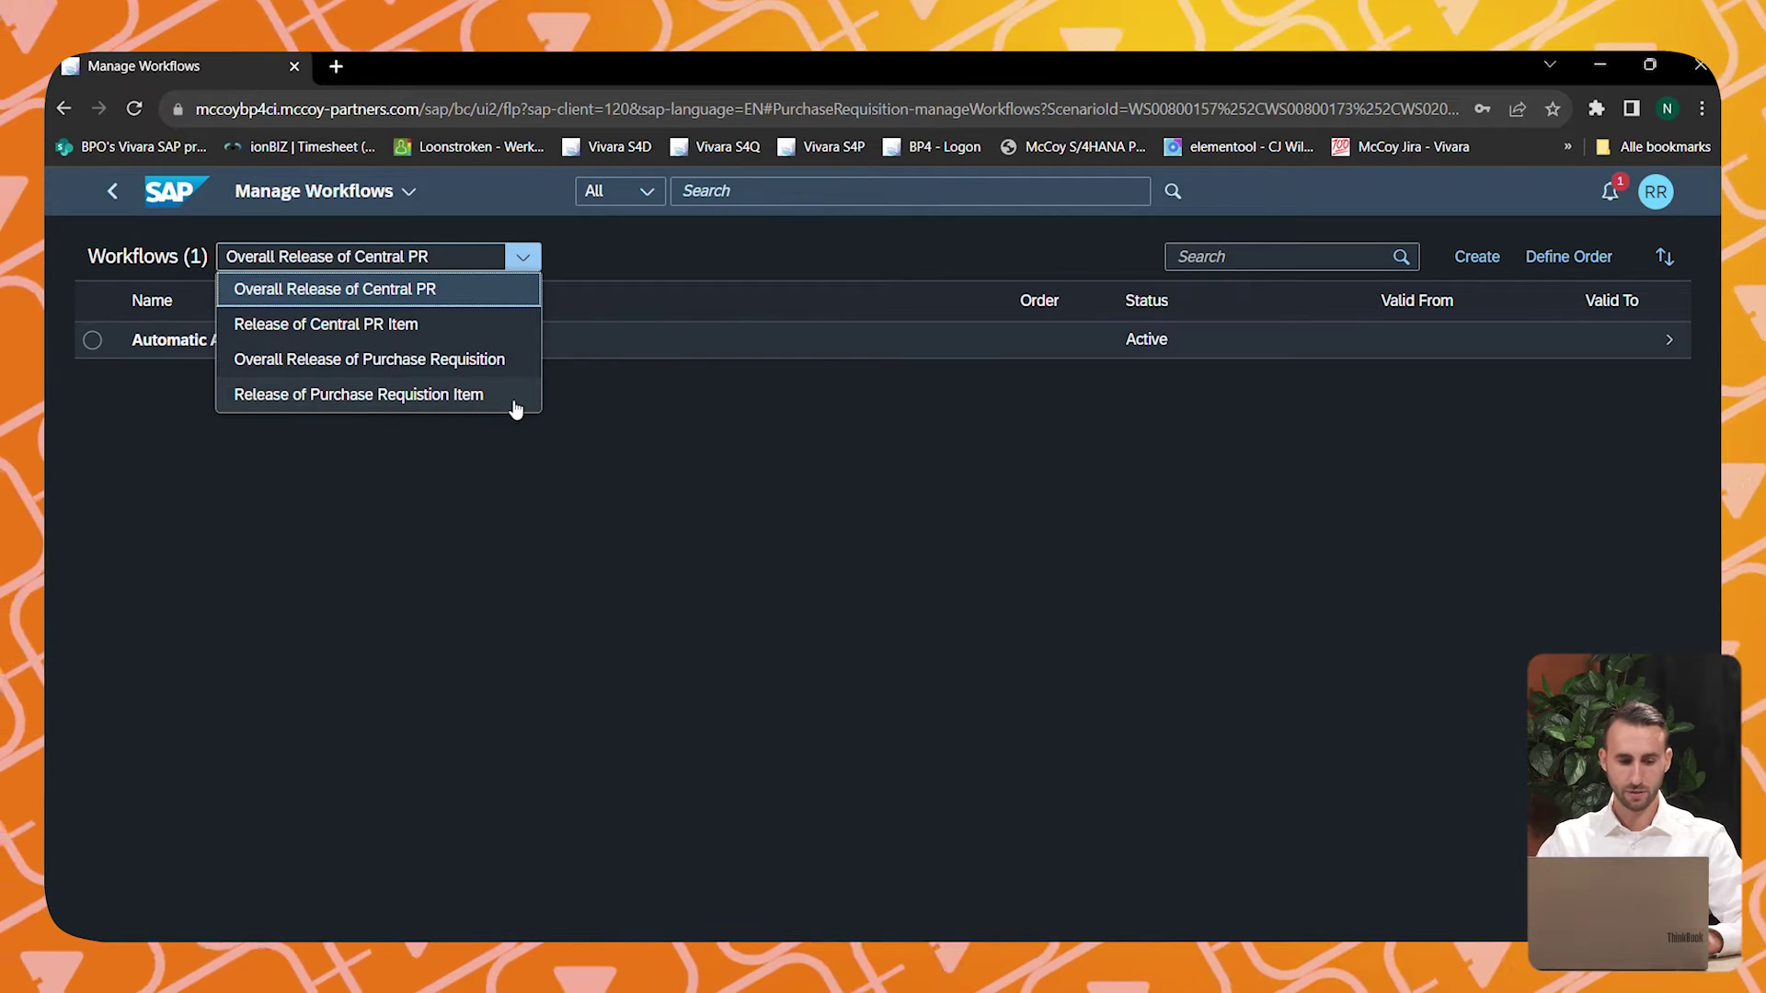
{"action": "left_click", "coordinate": [478, 395]}
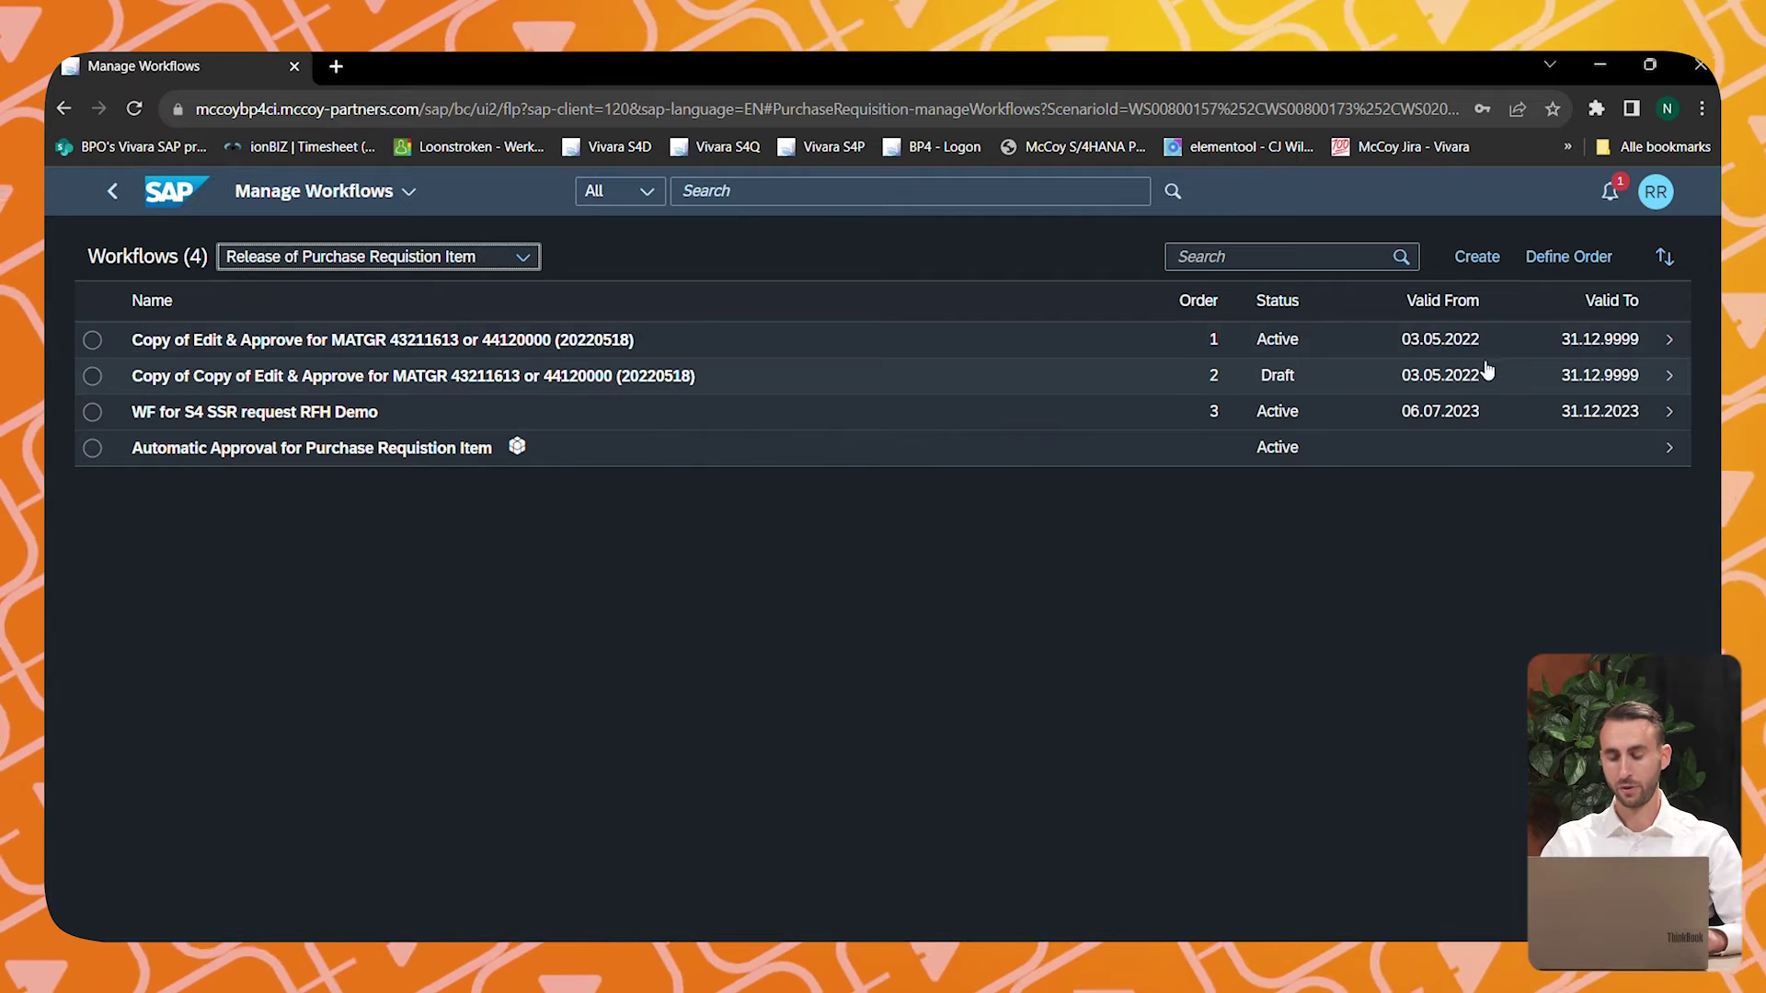
- Create a new workflow and review its form down to the Start Conditions and Steps sections
{"action": "left_click", "coordinate": [1482, 265]}
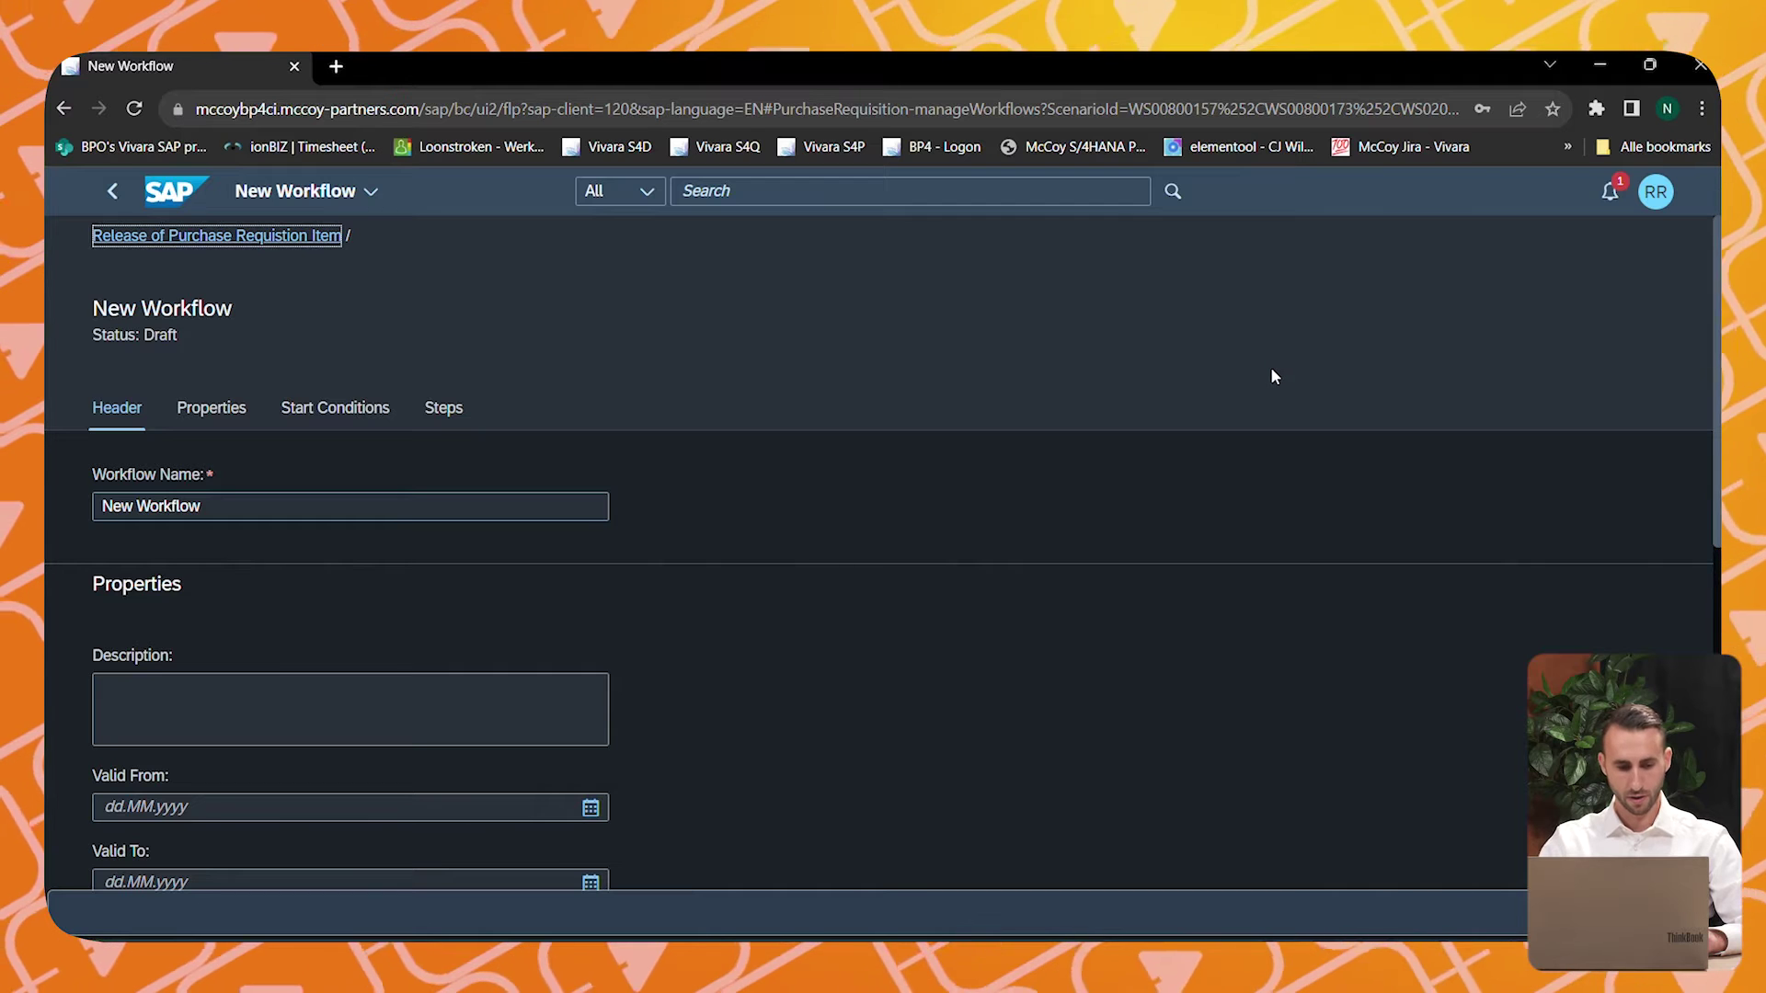
{"action": "scroll", "coordinate": [1264, 372], "scroll_direction": "down", "scroll_amount": 4}
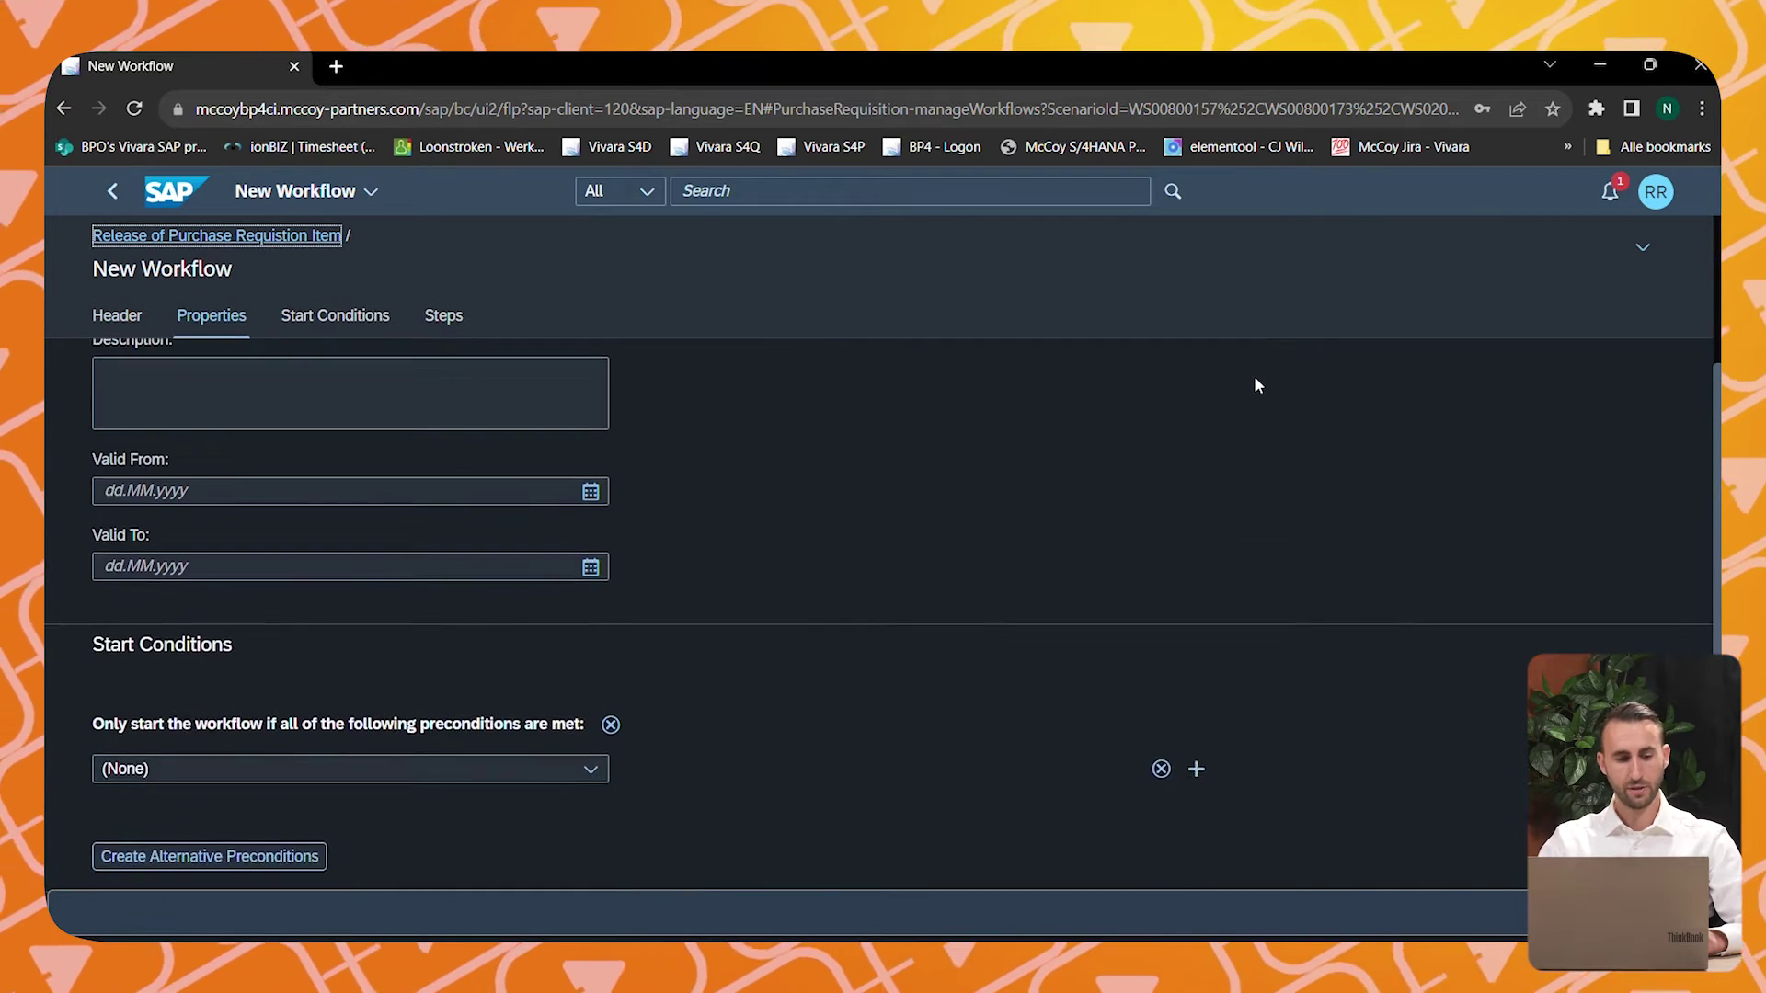
{"action": "scroll", "coordinate": [1256, 383], "scroll_direction": "down", "scroll_amount": 3}
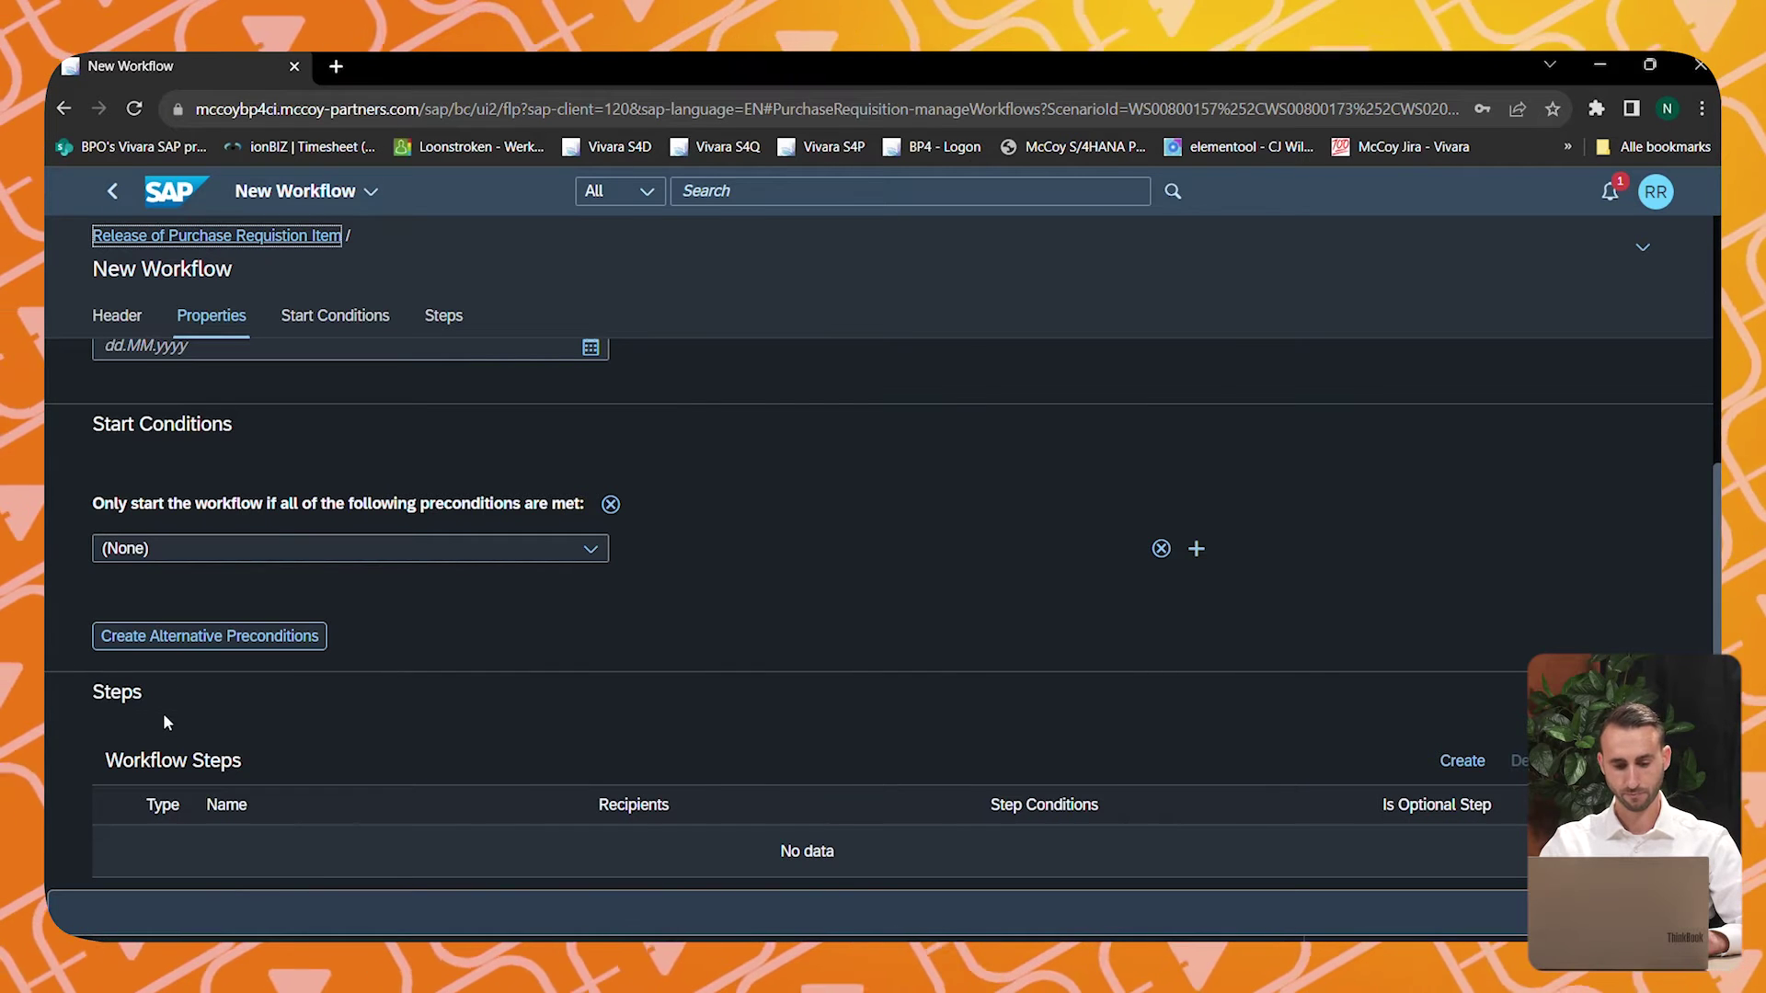
{"action": "scroll", "coordinate": [162, 723], "scroll_direction": "up", "scroll_amount": 5}
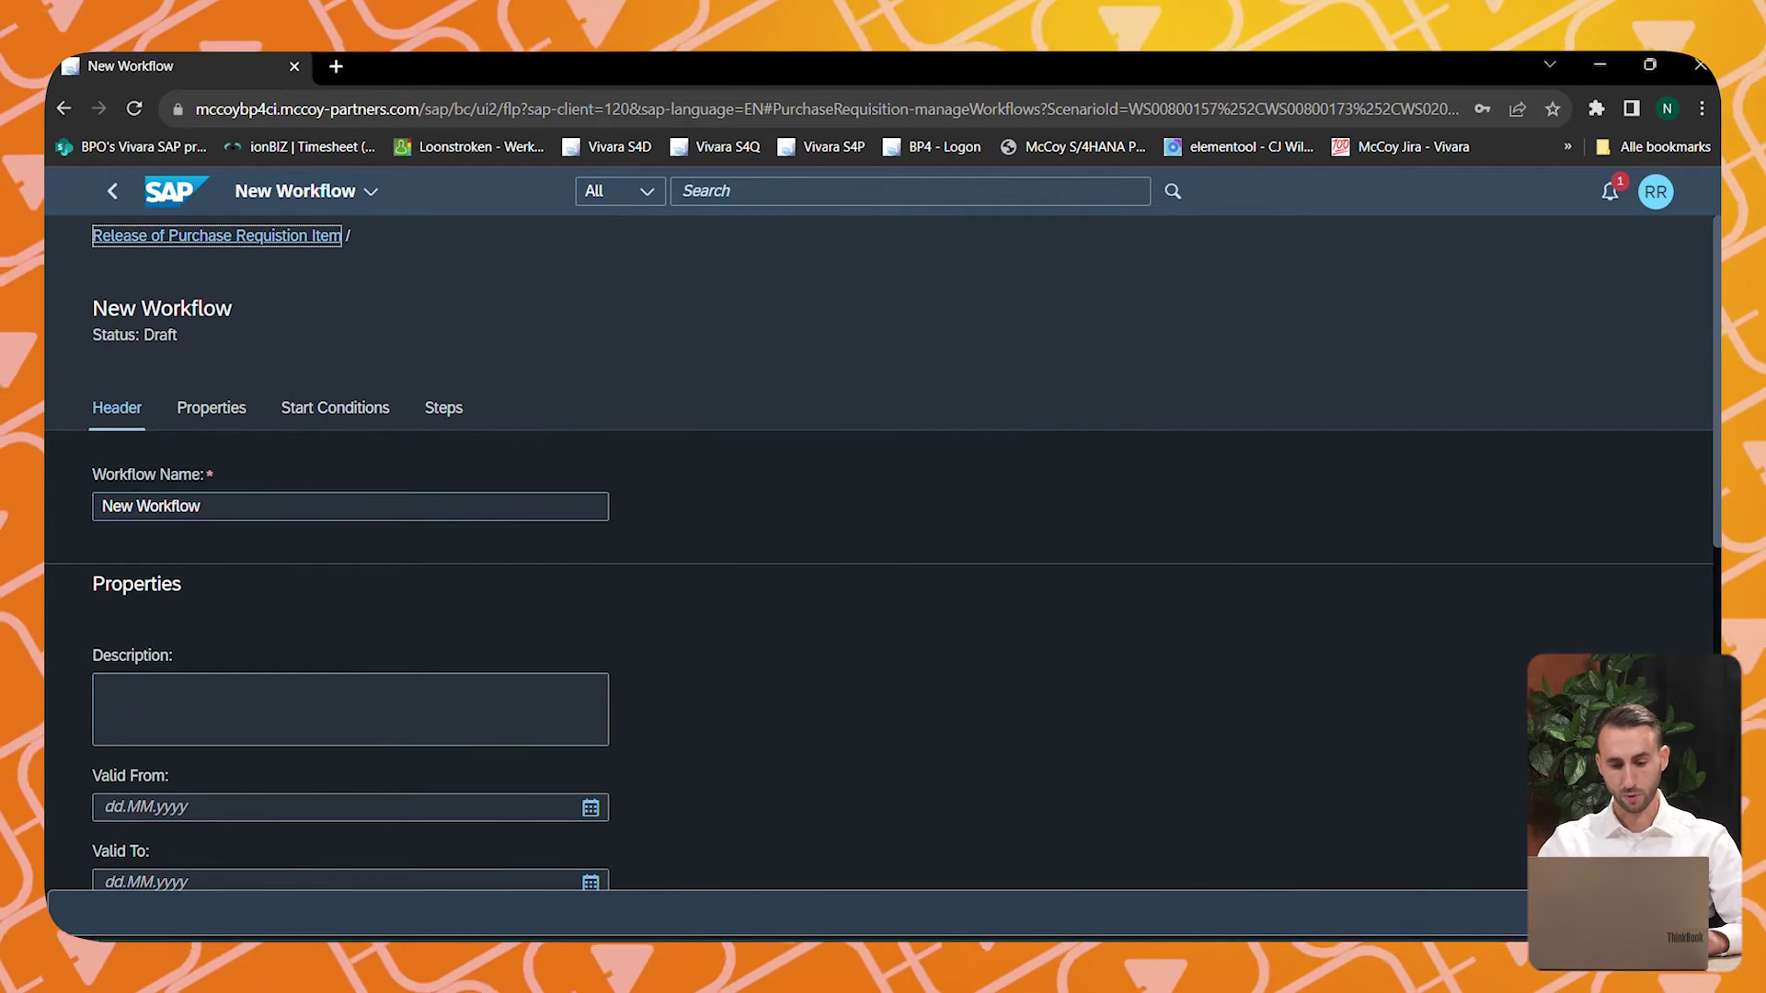
{"action": "scroll", "coordinate": [122, 500], "scroll_direction": "down", "scroll_amount": 1}
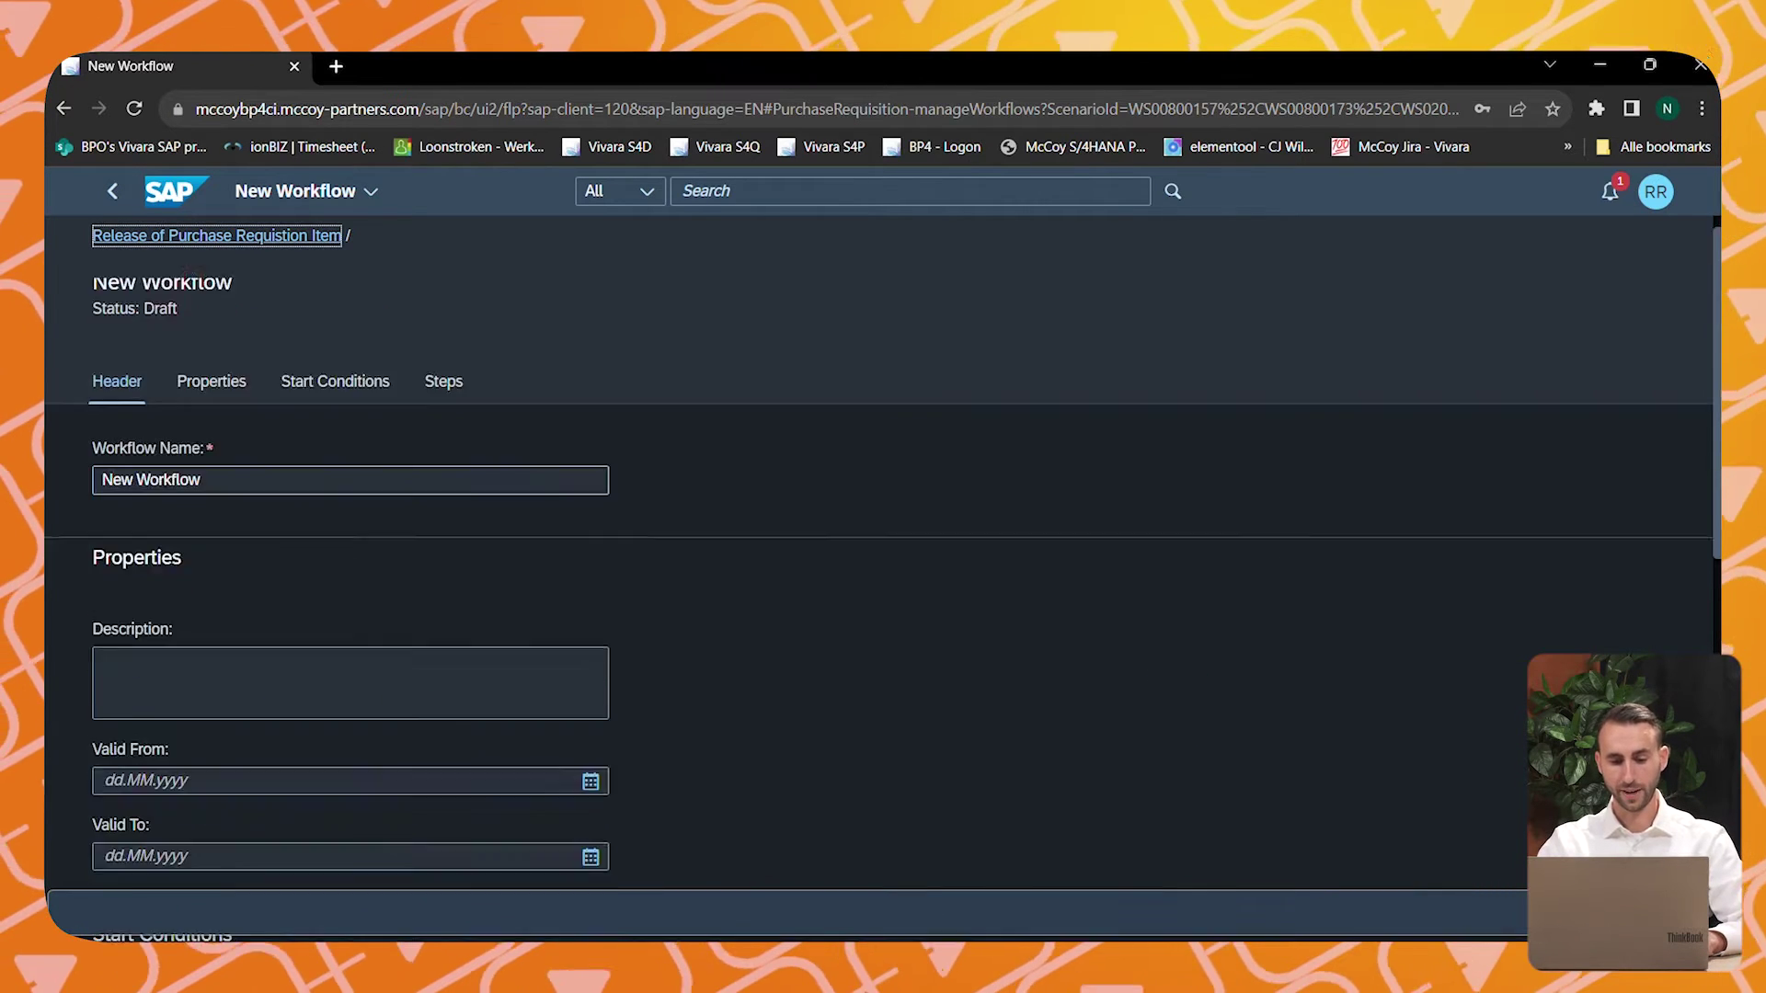
{"action": "scroll", "coordinate": [136, 510], "scroll_direction": "down", "scroll_amount": 2}
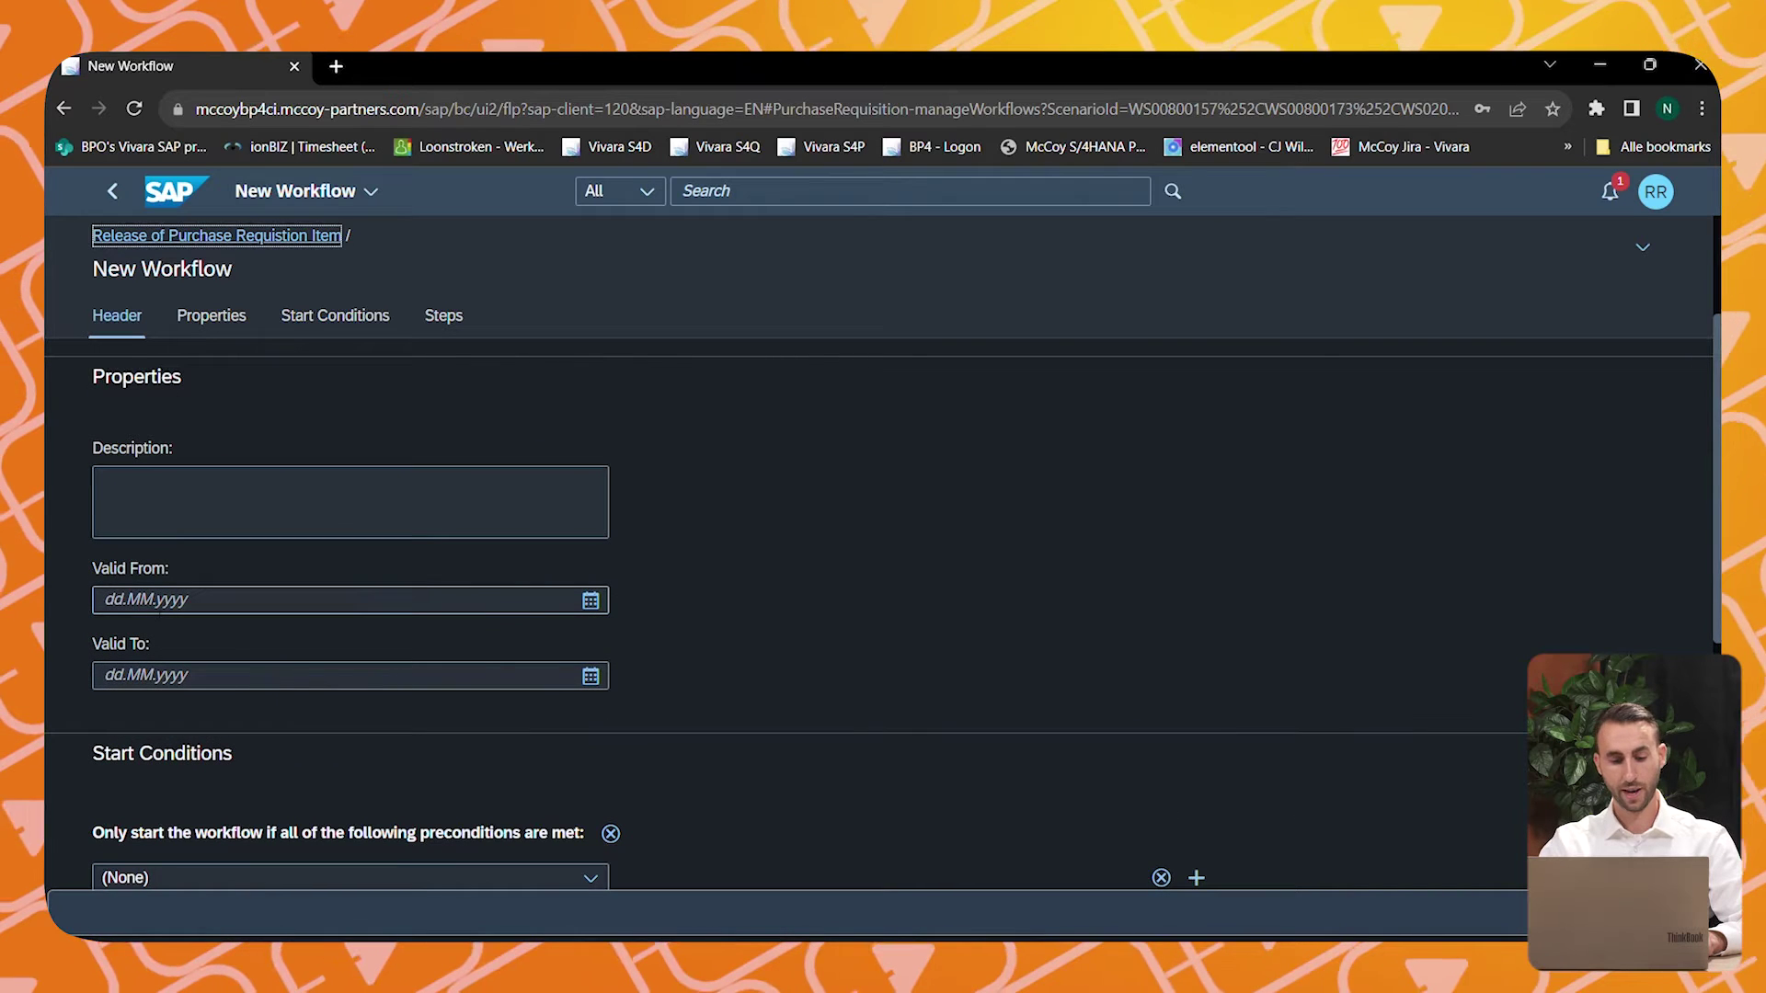
{"action": "scroll", "coordinate": [157, 471], "scroll_direction": "down", "scroll_amount": 3}
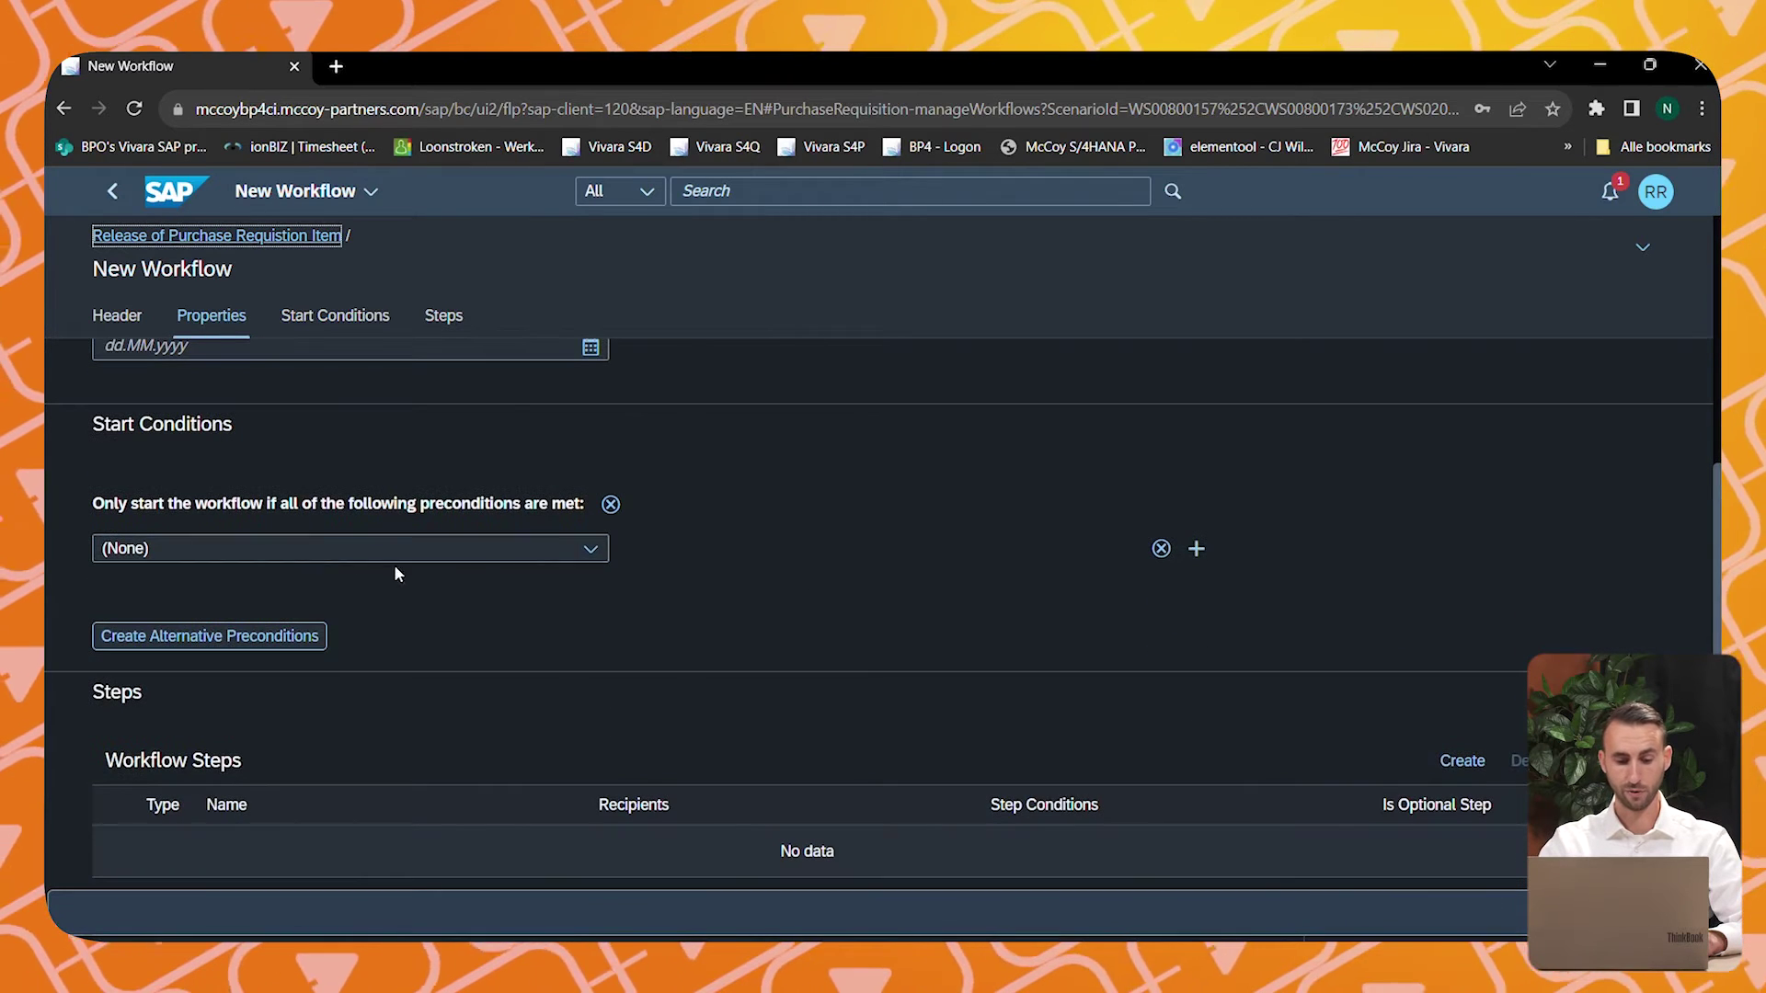
- Add the start condition 'Account assignment category of purchase requisition item is' K – Cost center
{"action": "left_click", "coordinate": [593, 557]}
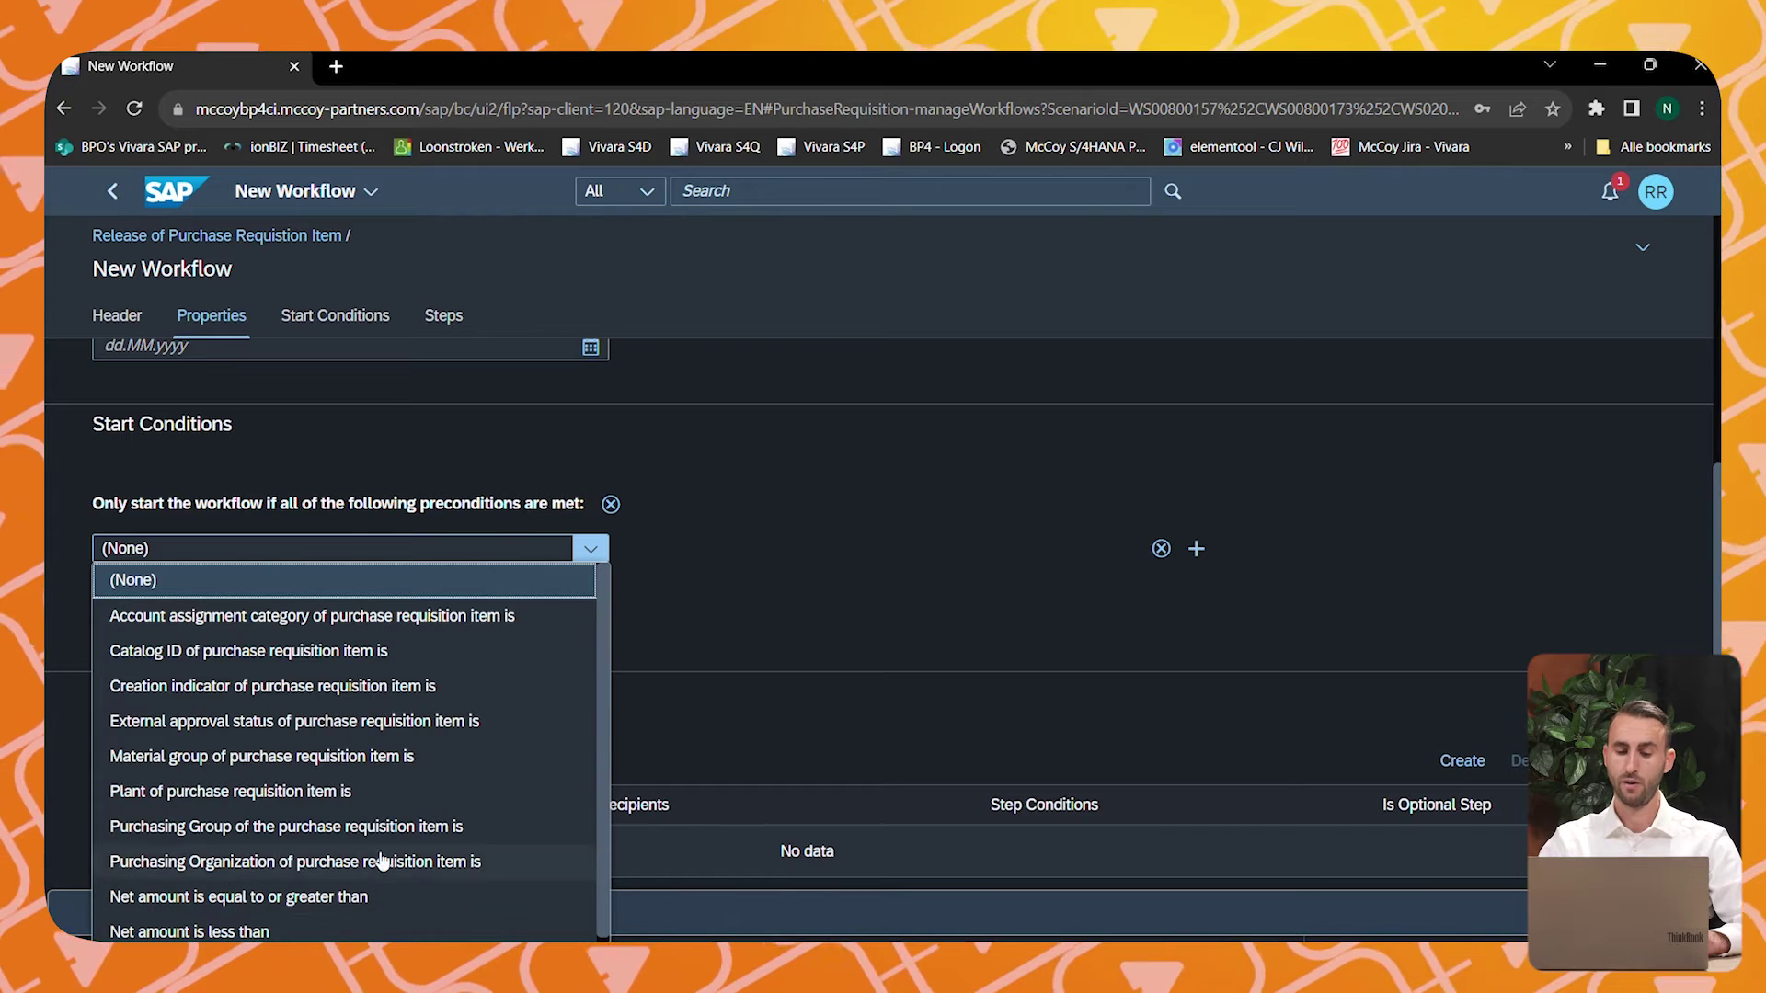
{"action": "left_click", "coordinate": [420, 625]}
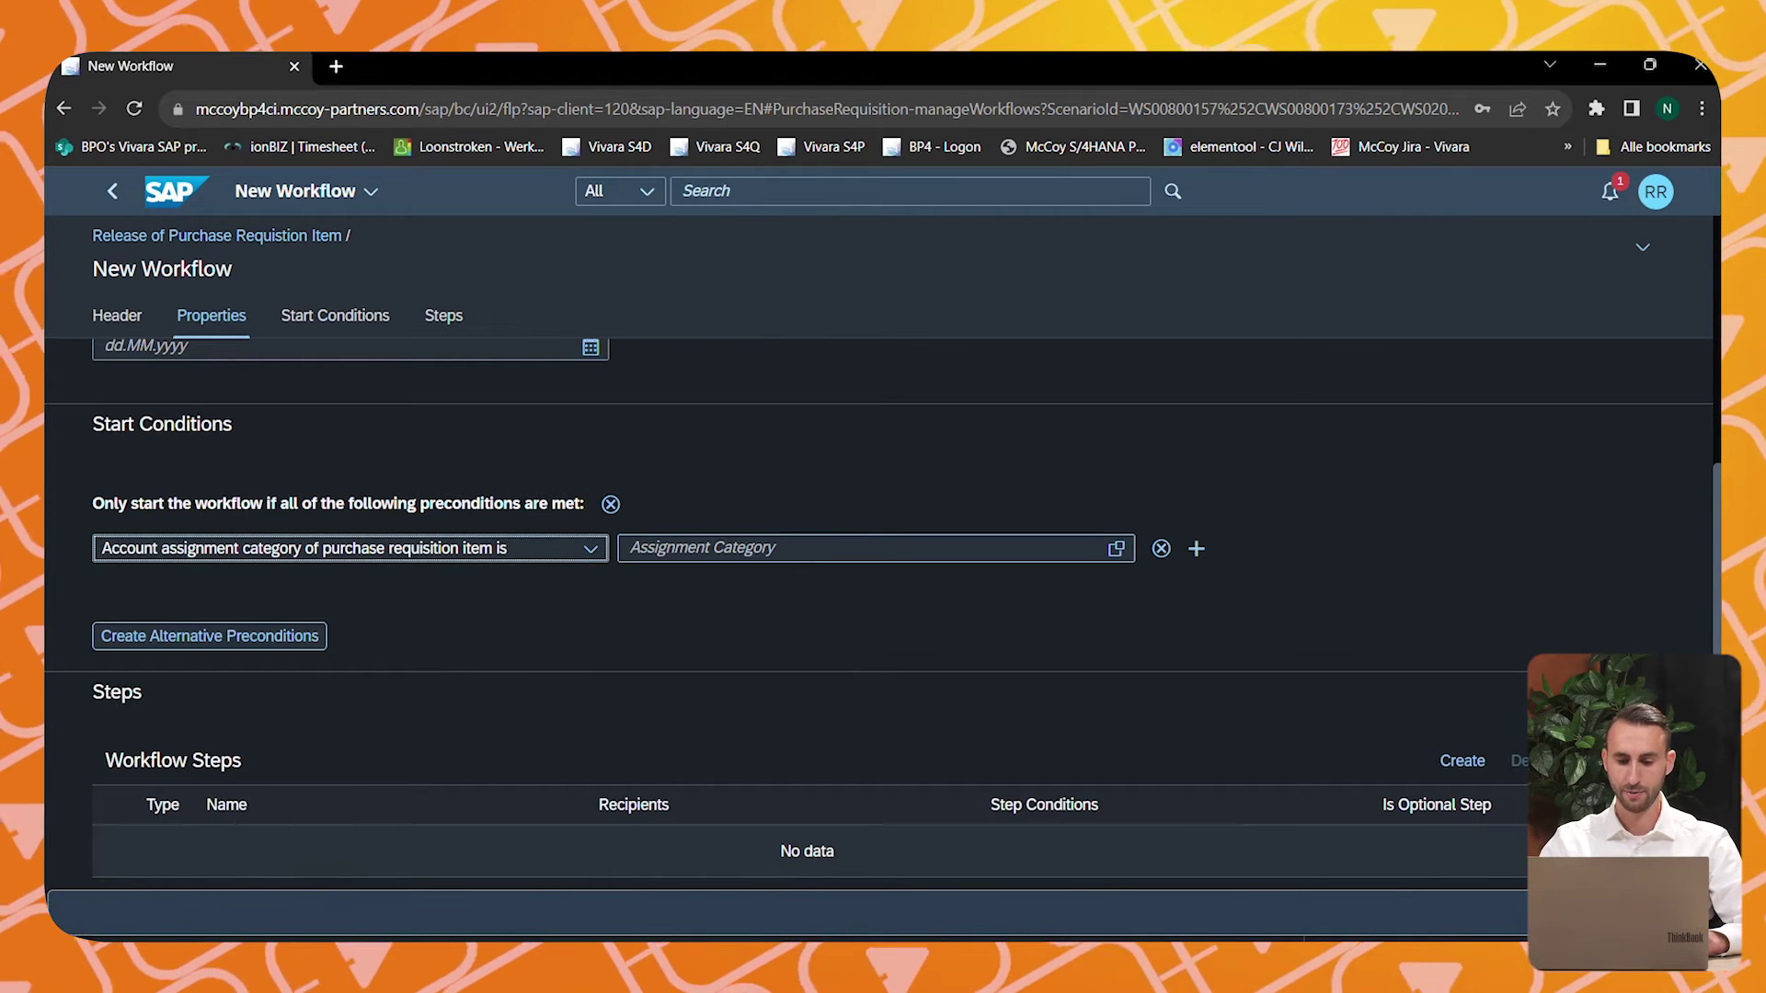
{"action": "left_click", "coordinate": [1116, 550]}
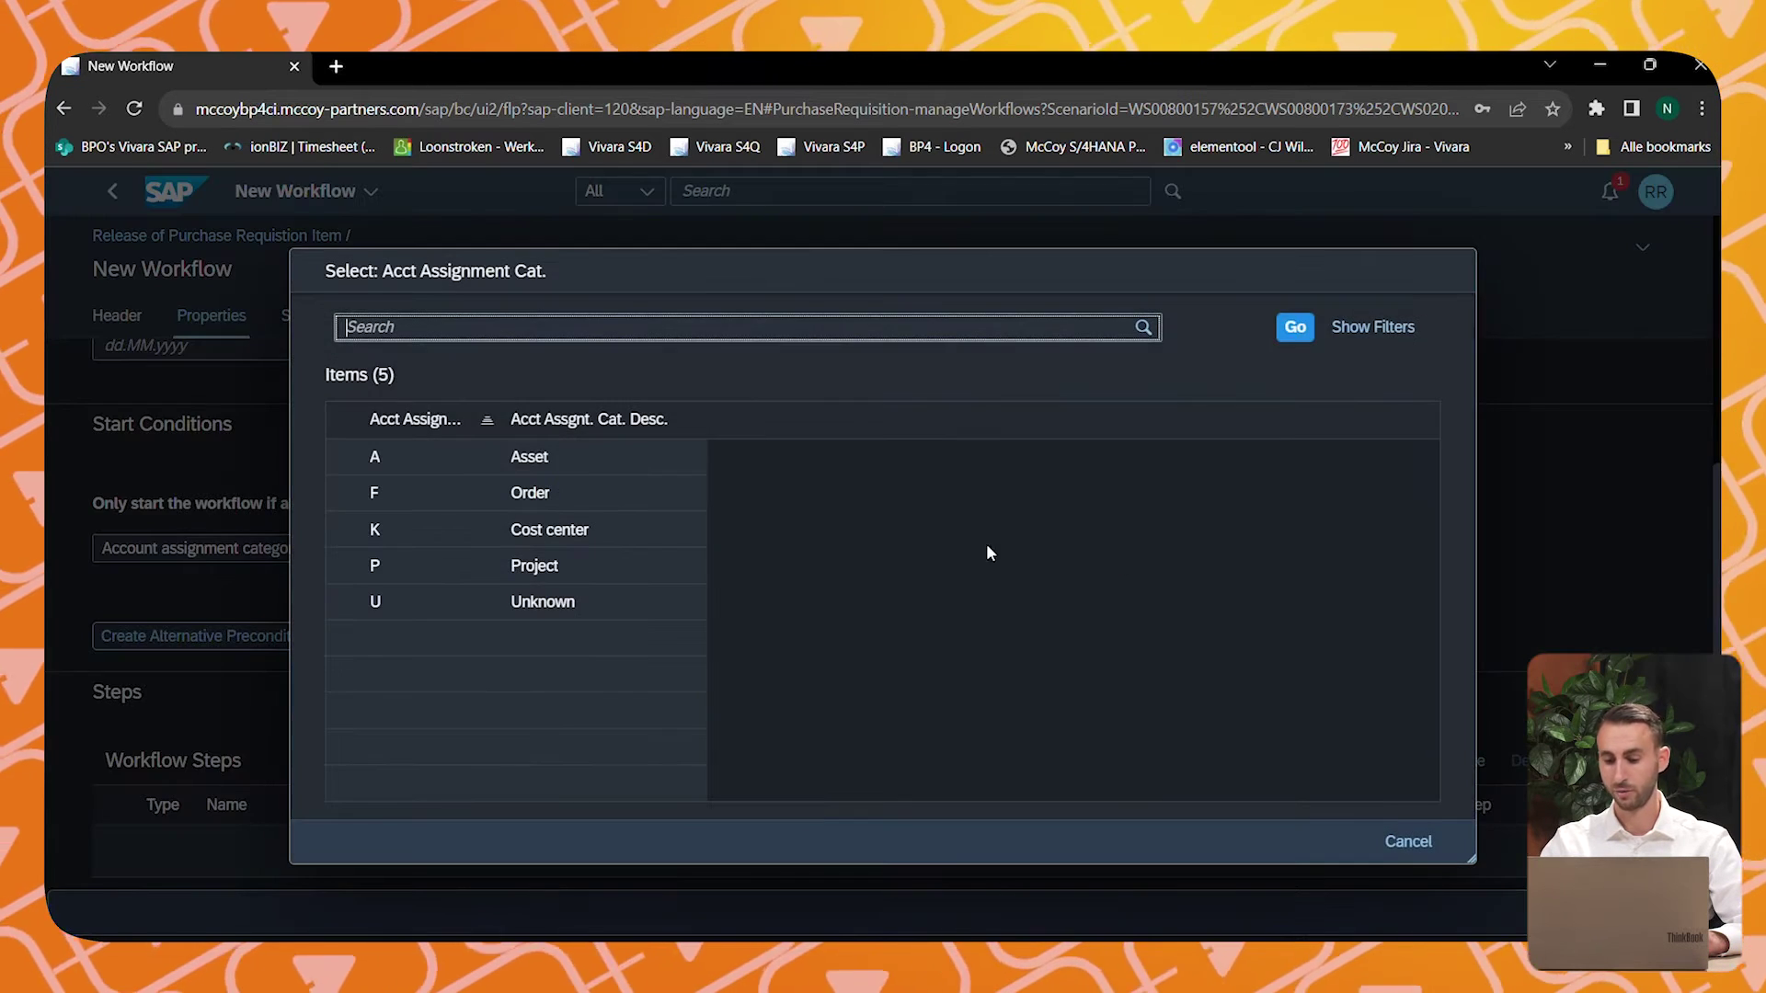
{"action": "left_click", "coordinate": [556, 541]}
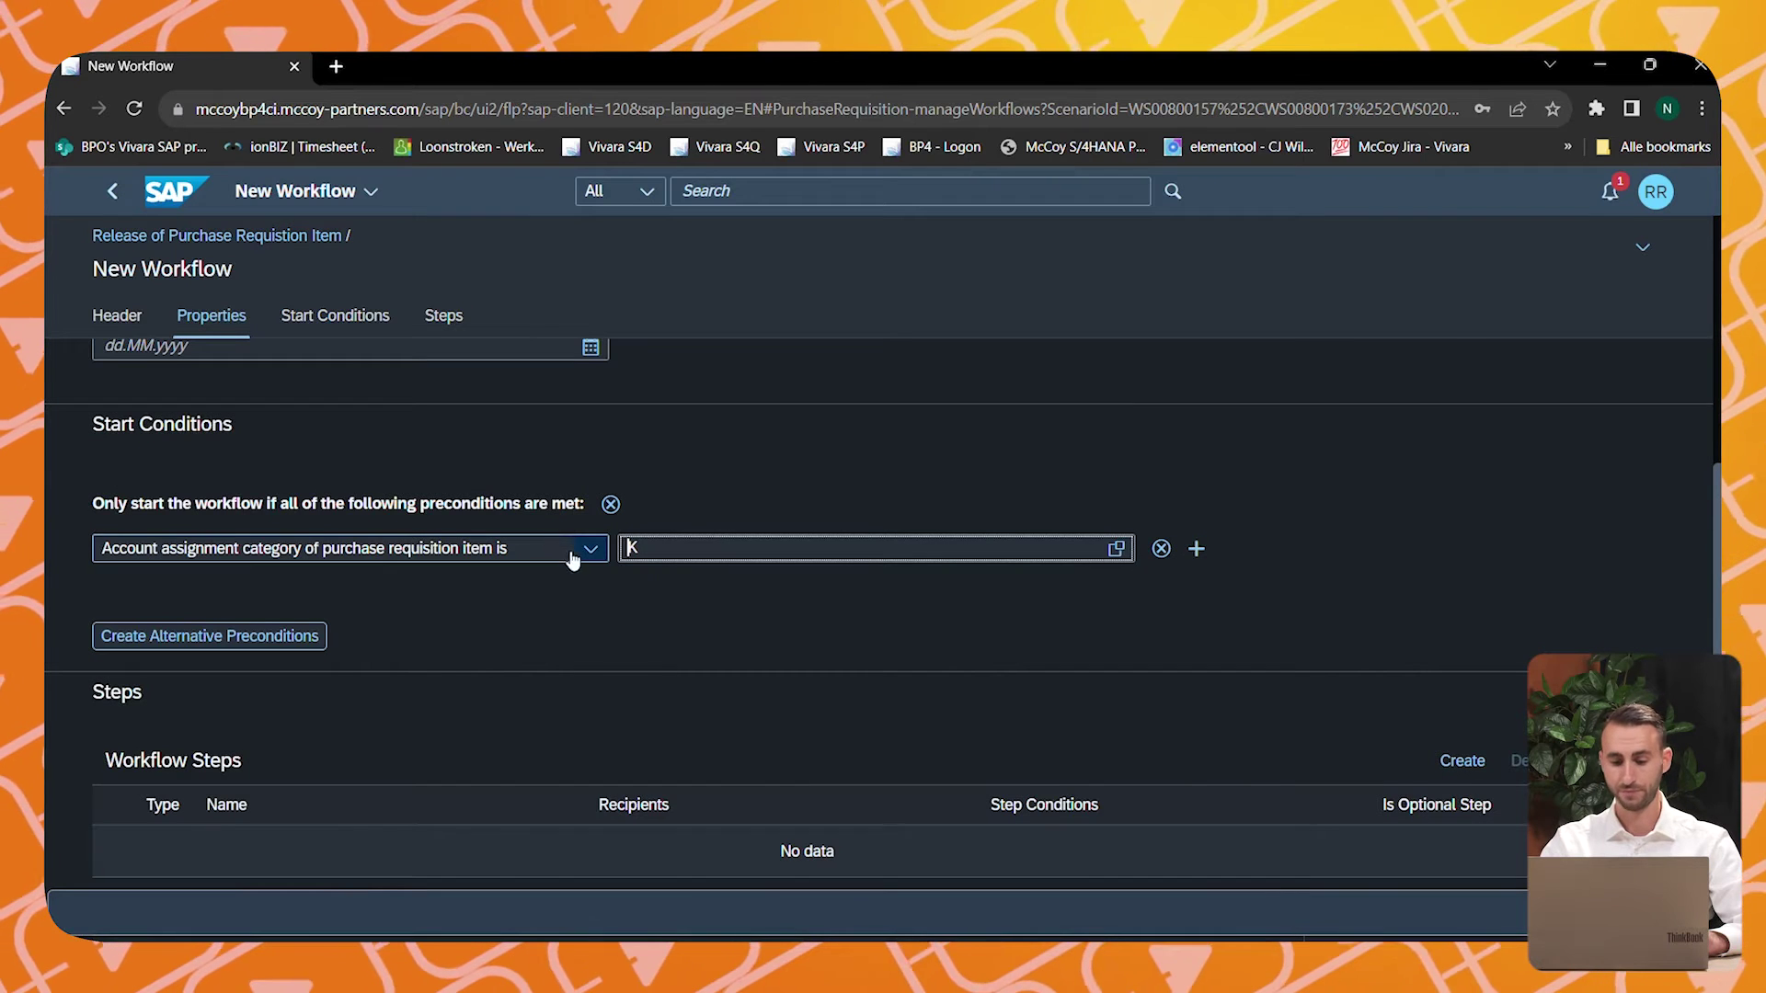
{"action": "scroll", "coordinate": [609, 645], "scroll_direction": "down", "scroll_amount": 1}
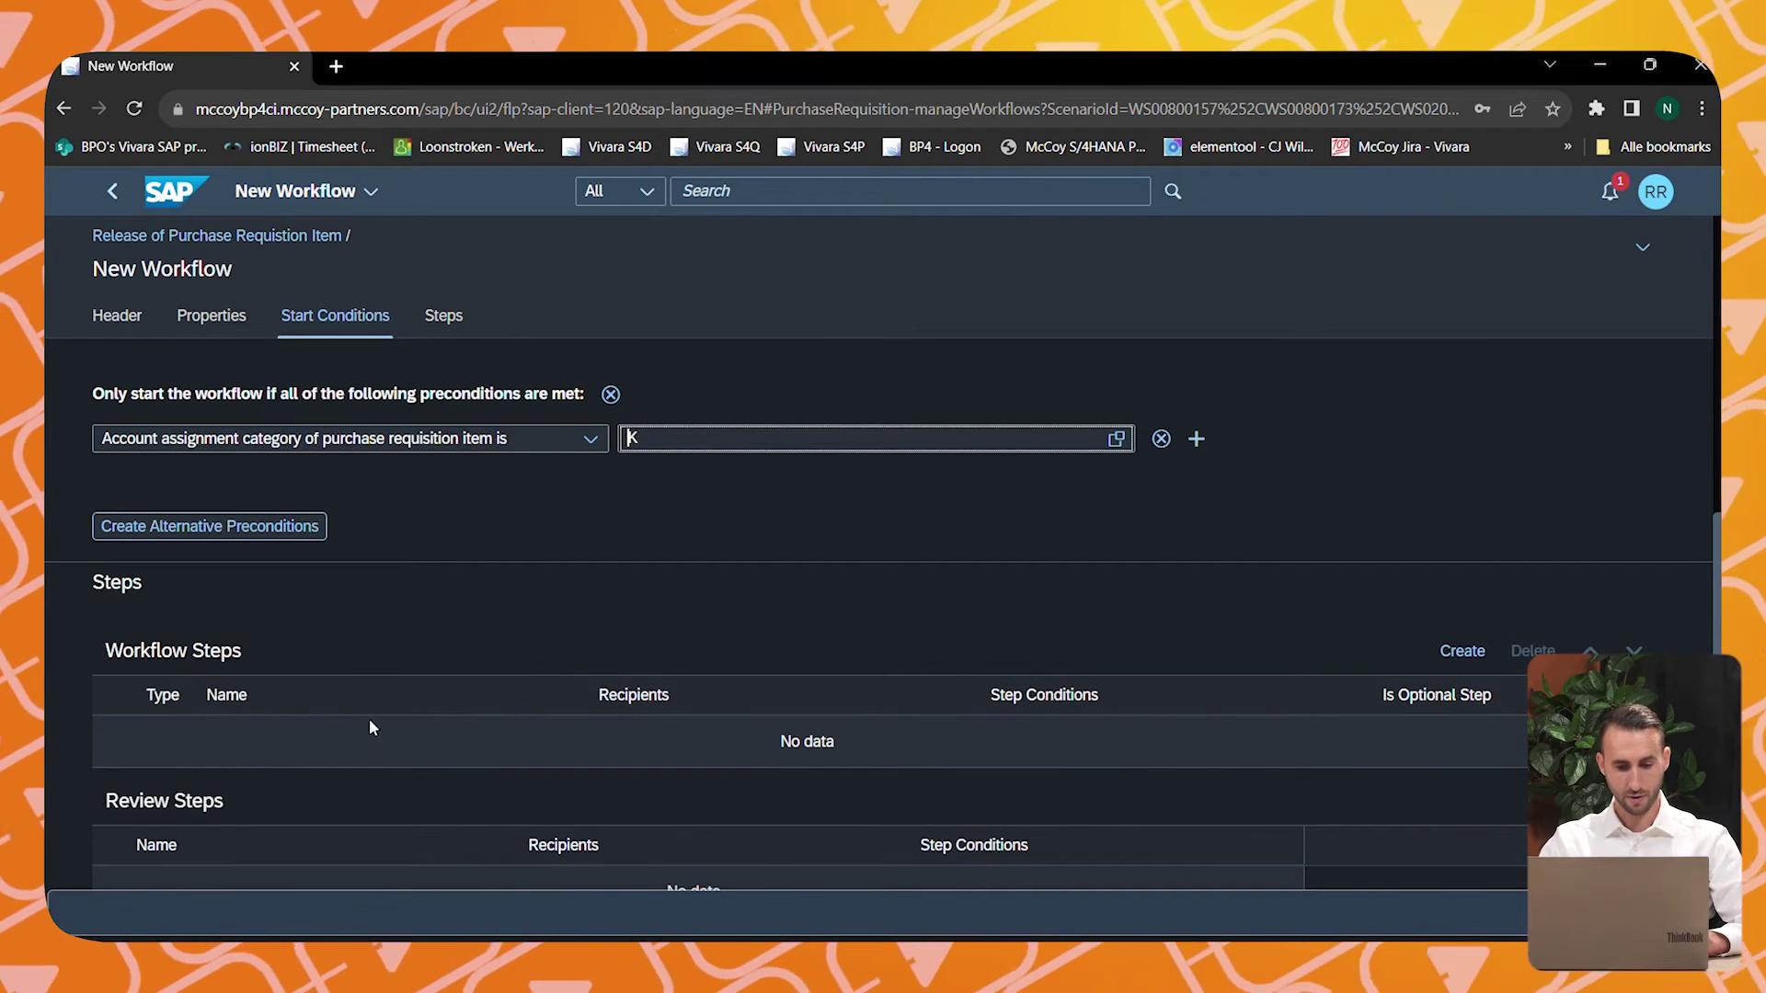
- Add a Release of Purchase Requisition Item step named 'Cost center owner' and apply it
{"action": "left_click", "coordinate": [1470, 652]}
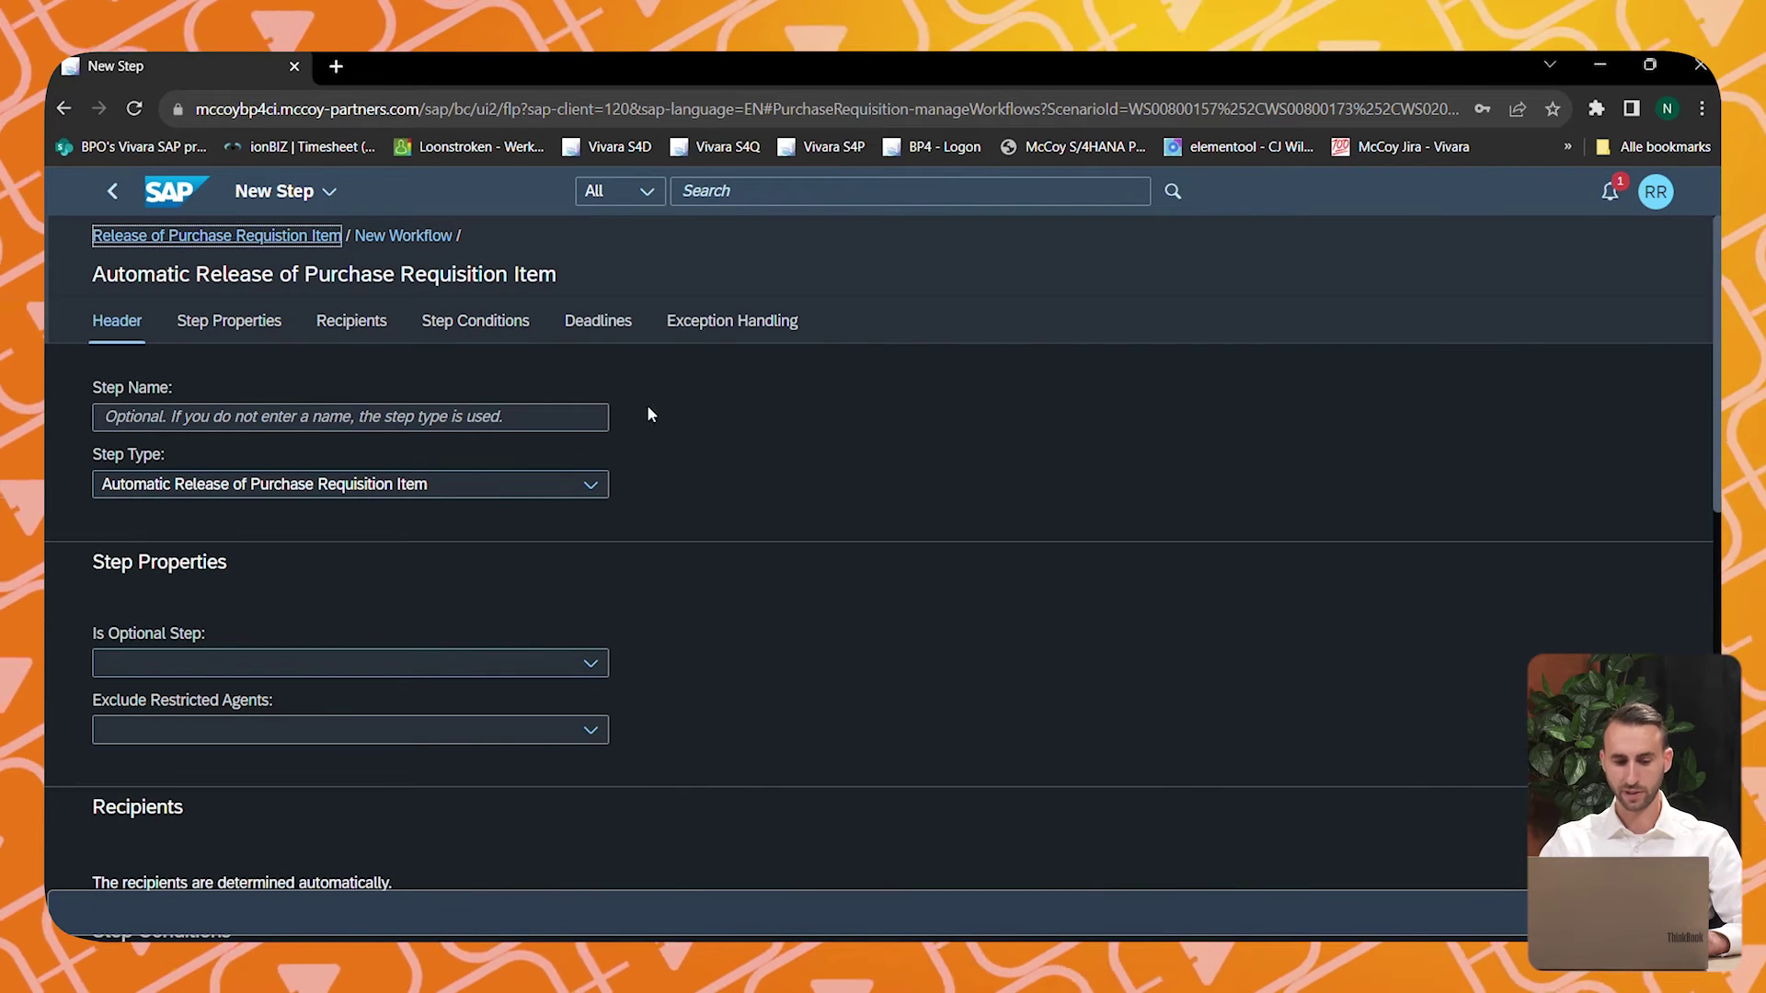
{"action": "left_click", "coordinate": [572, 494]}
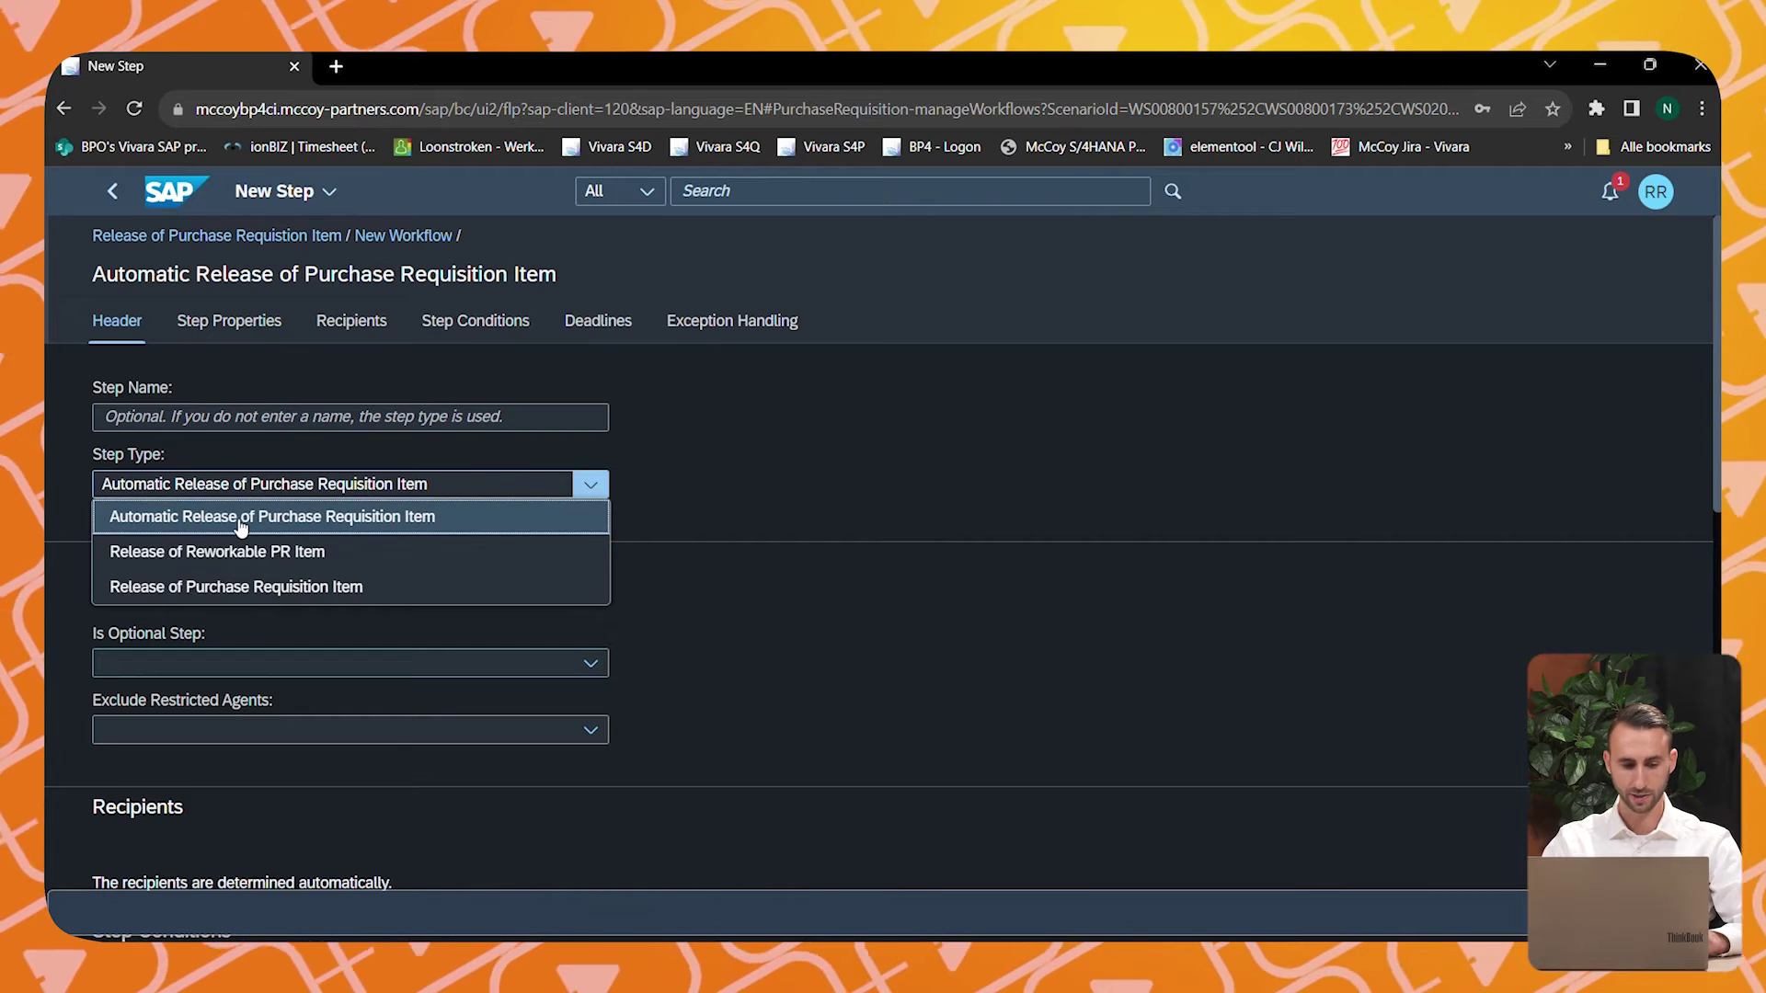
{"action": "left_click", "coordinate": [209, 591]}
{"action": "left_click", "coordinate": [243, 419]}
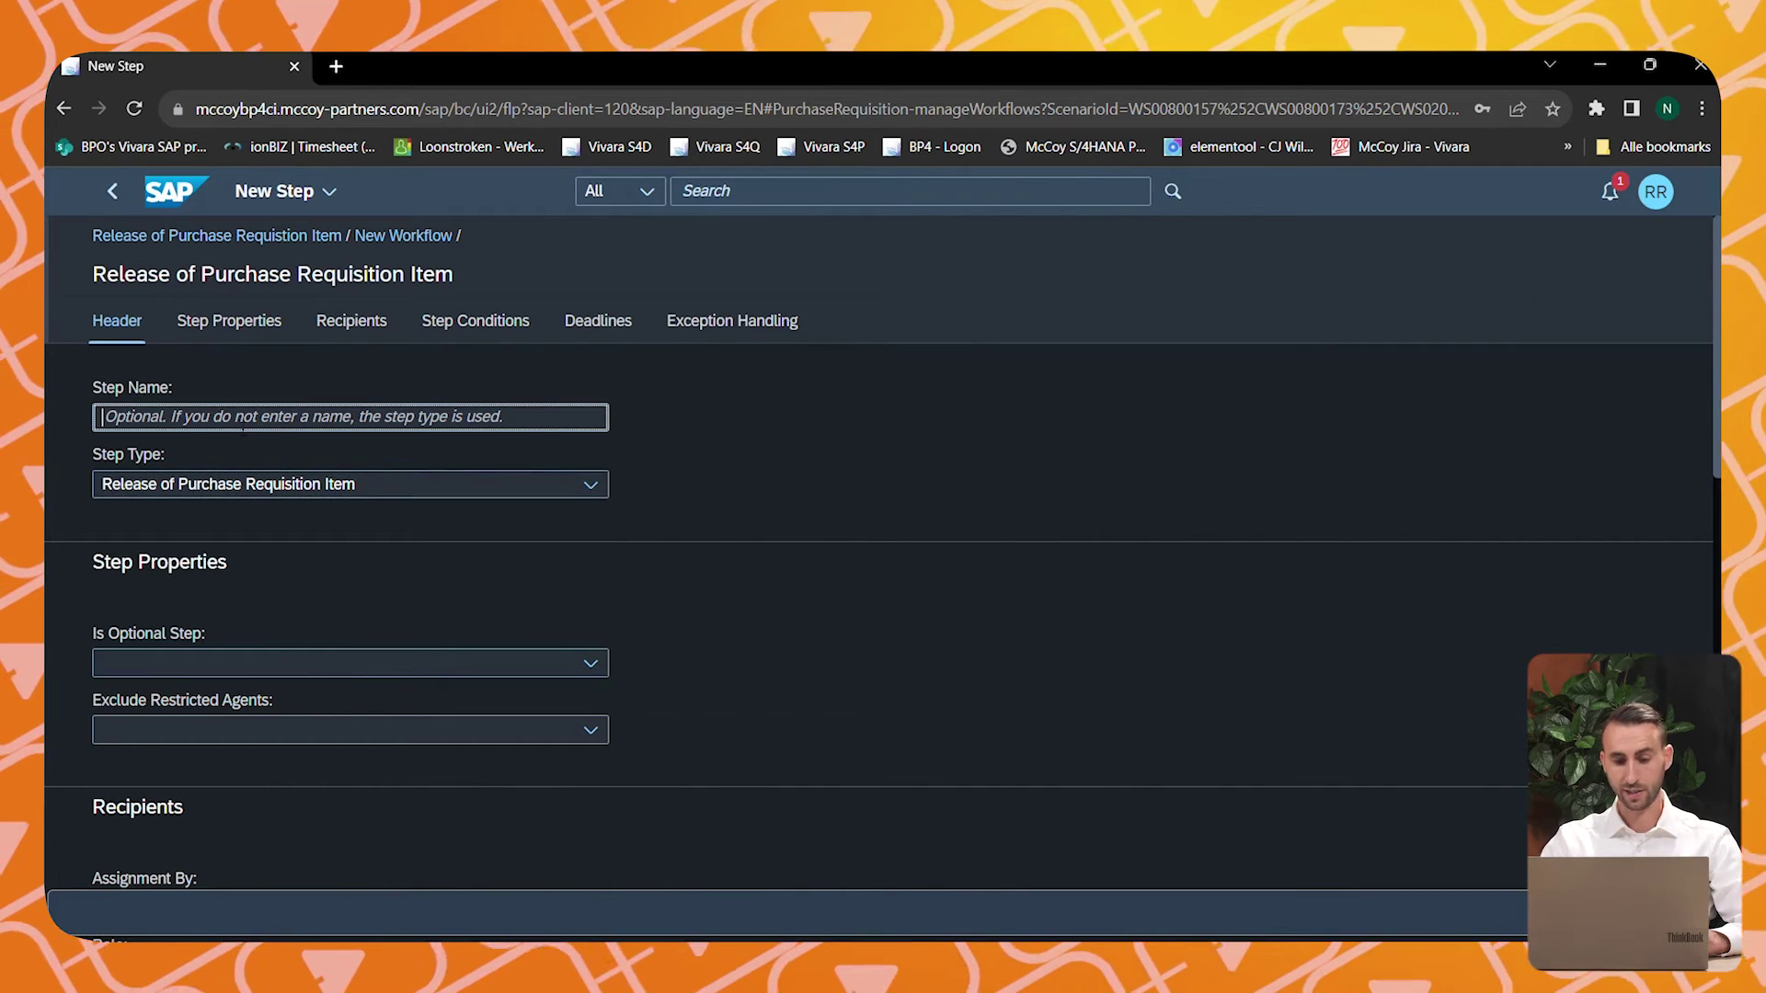
{"action": "type", "text": "Cost center owner"}
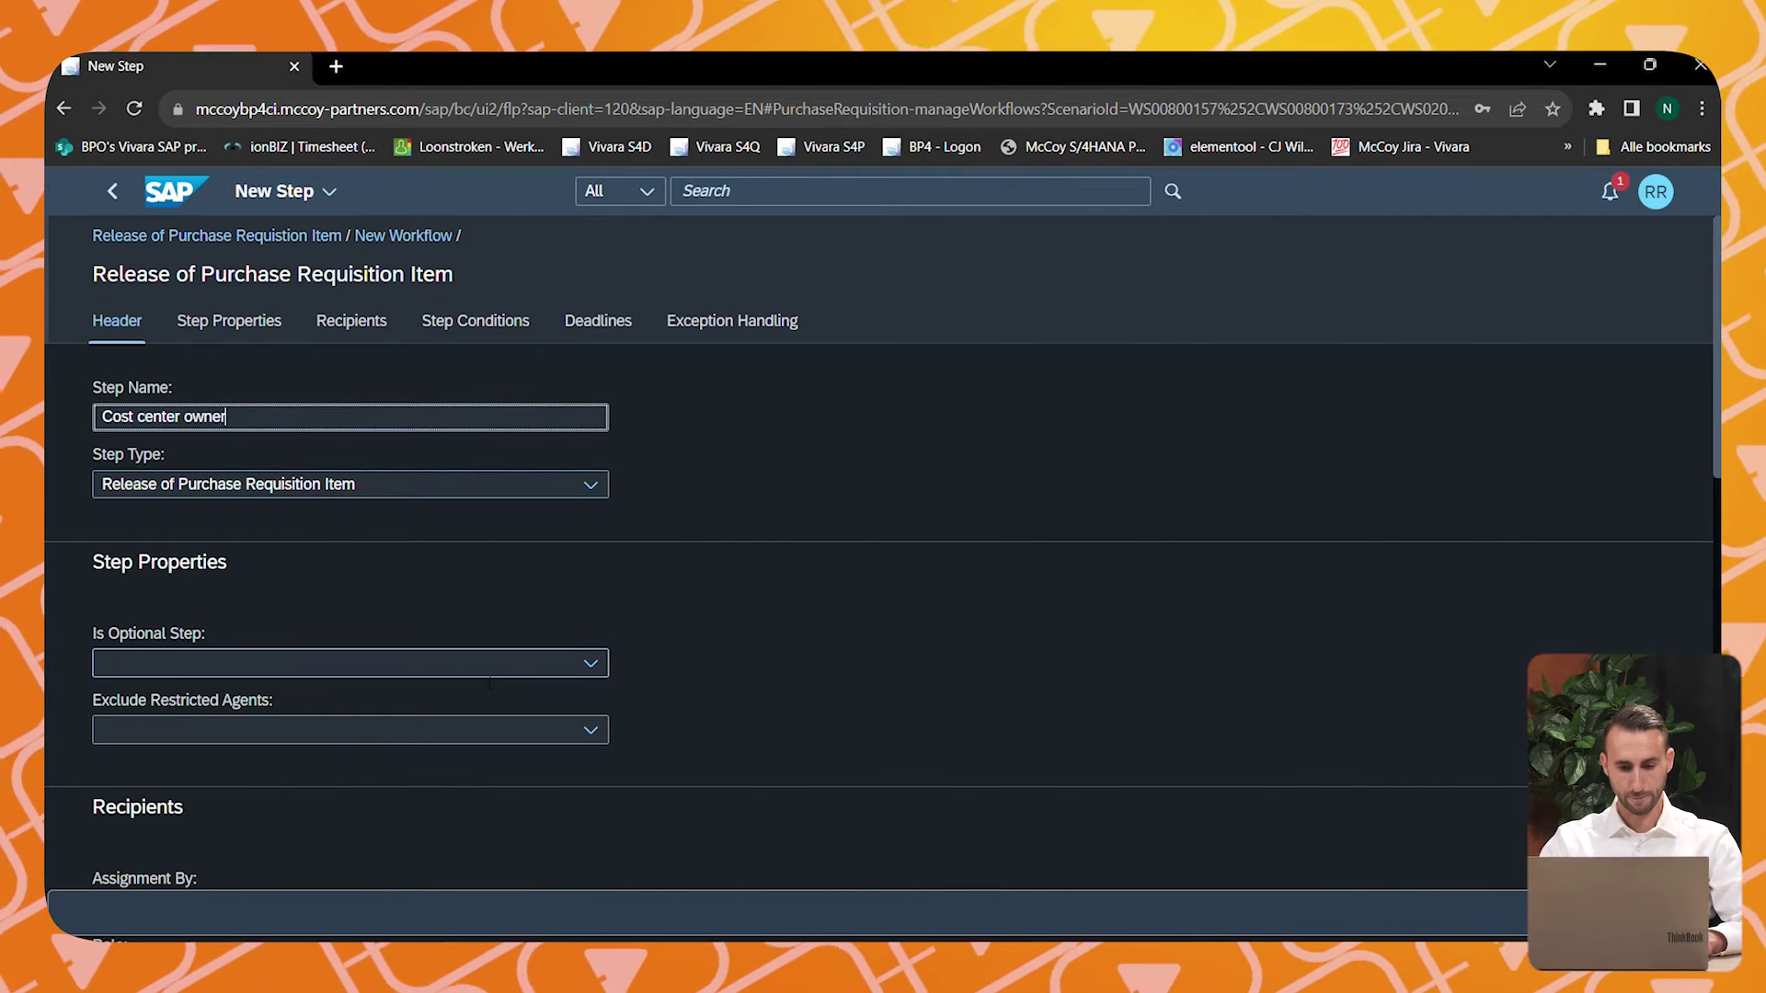
{"action": "scroll", "coordinate": [383, 653], "scroll_direction": "down", "scroll_amount": 4}
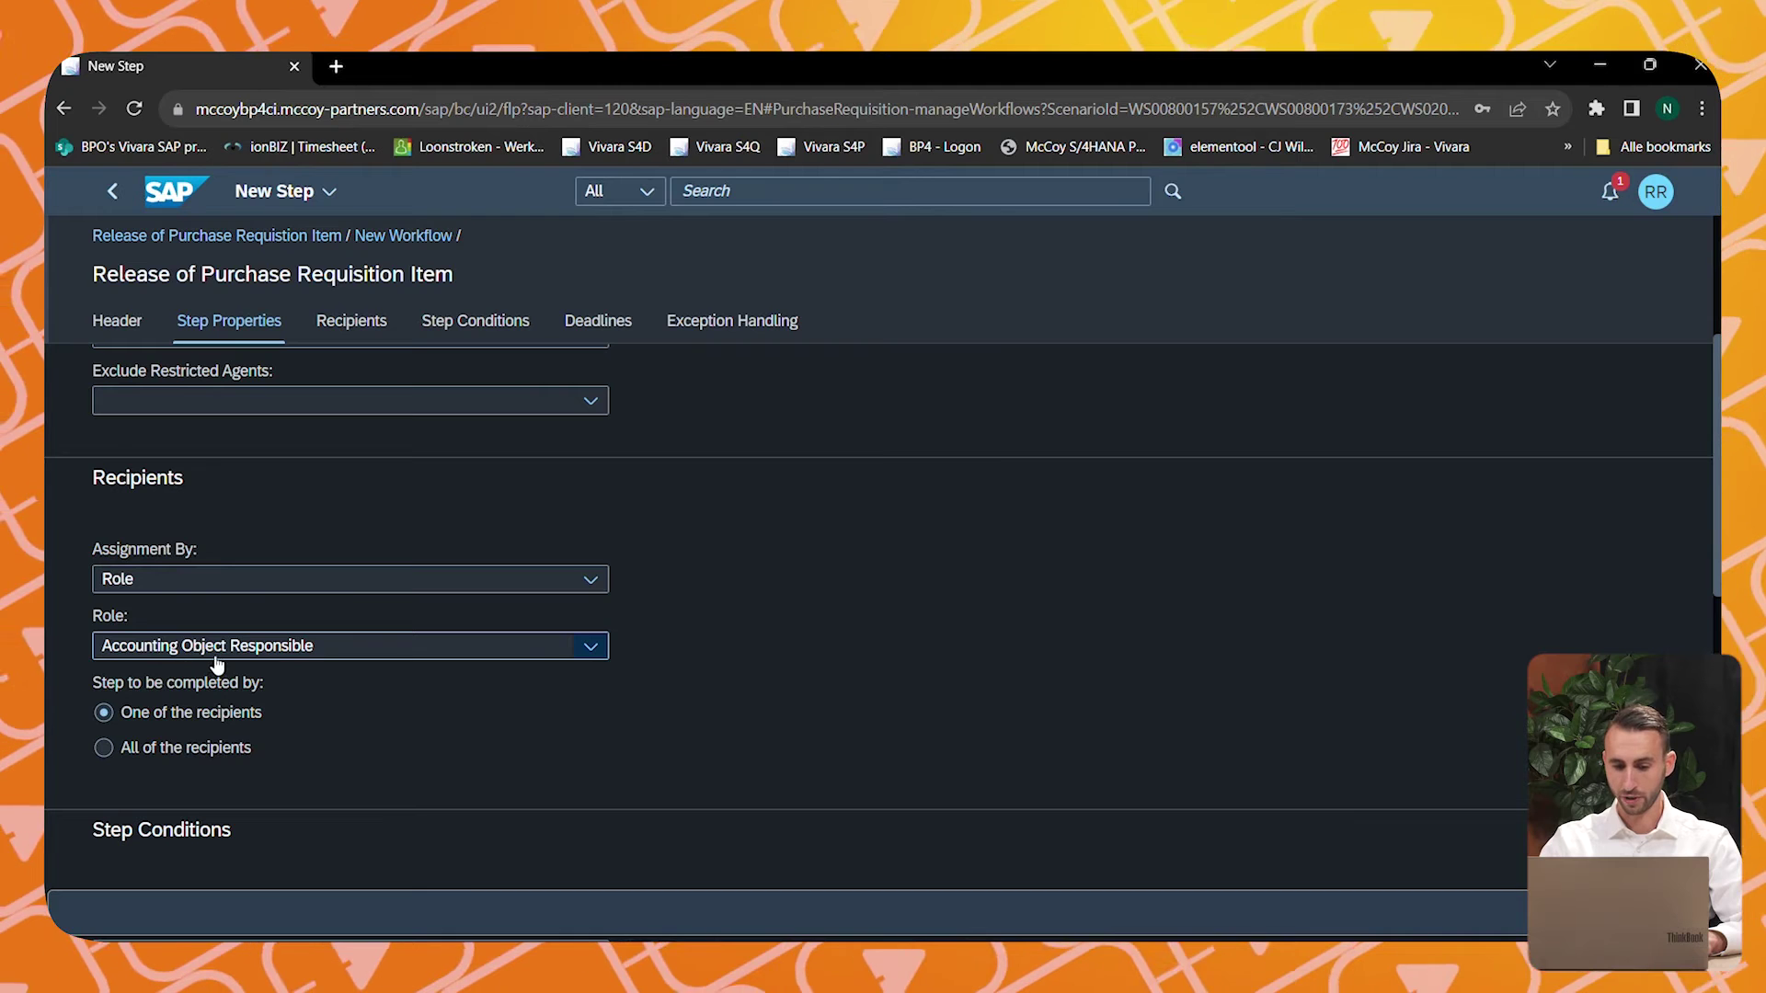
{"action": "scroll", "coordinate": [267, 663], "scroll_direction": "down", "scroll_amount": 1}
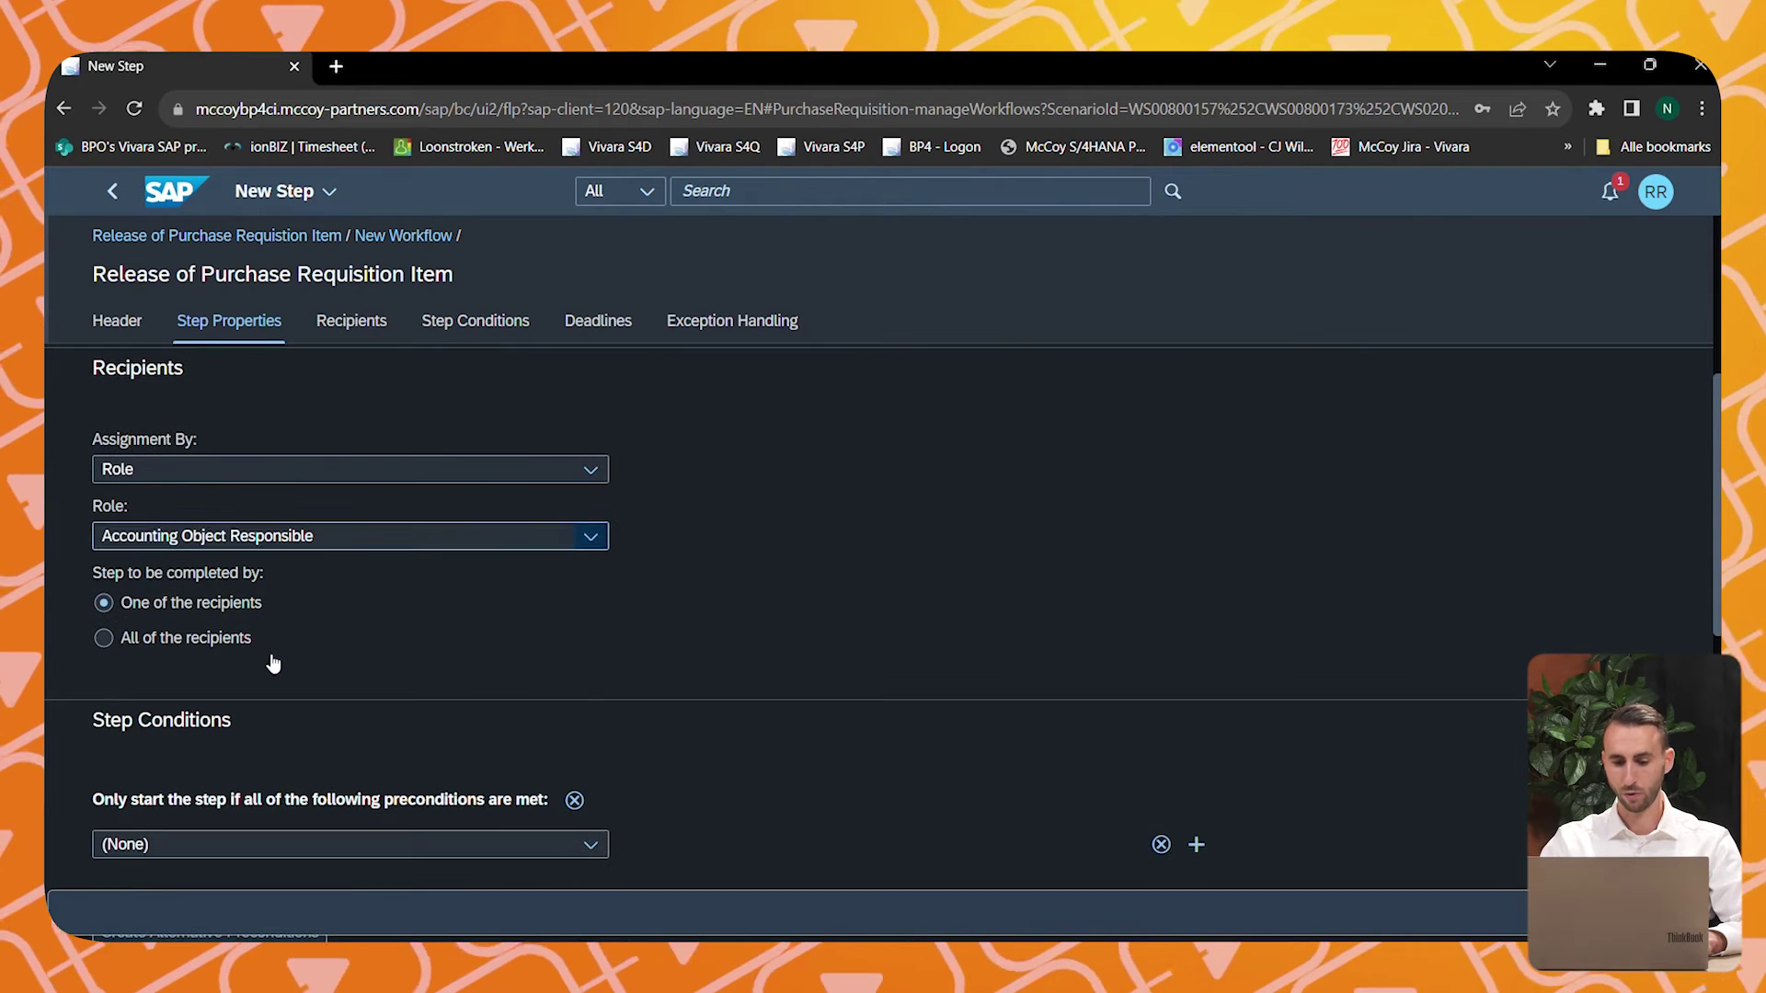
{"action": "scroll", "coordinate": [268, 663], "scroll_direction": "down", "scroll_amount": 1}
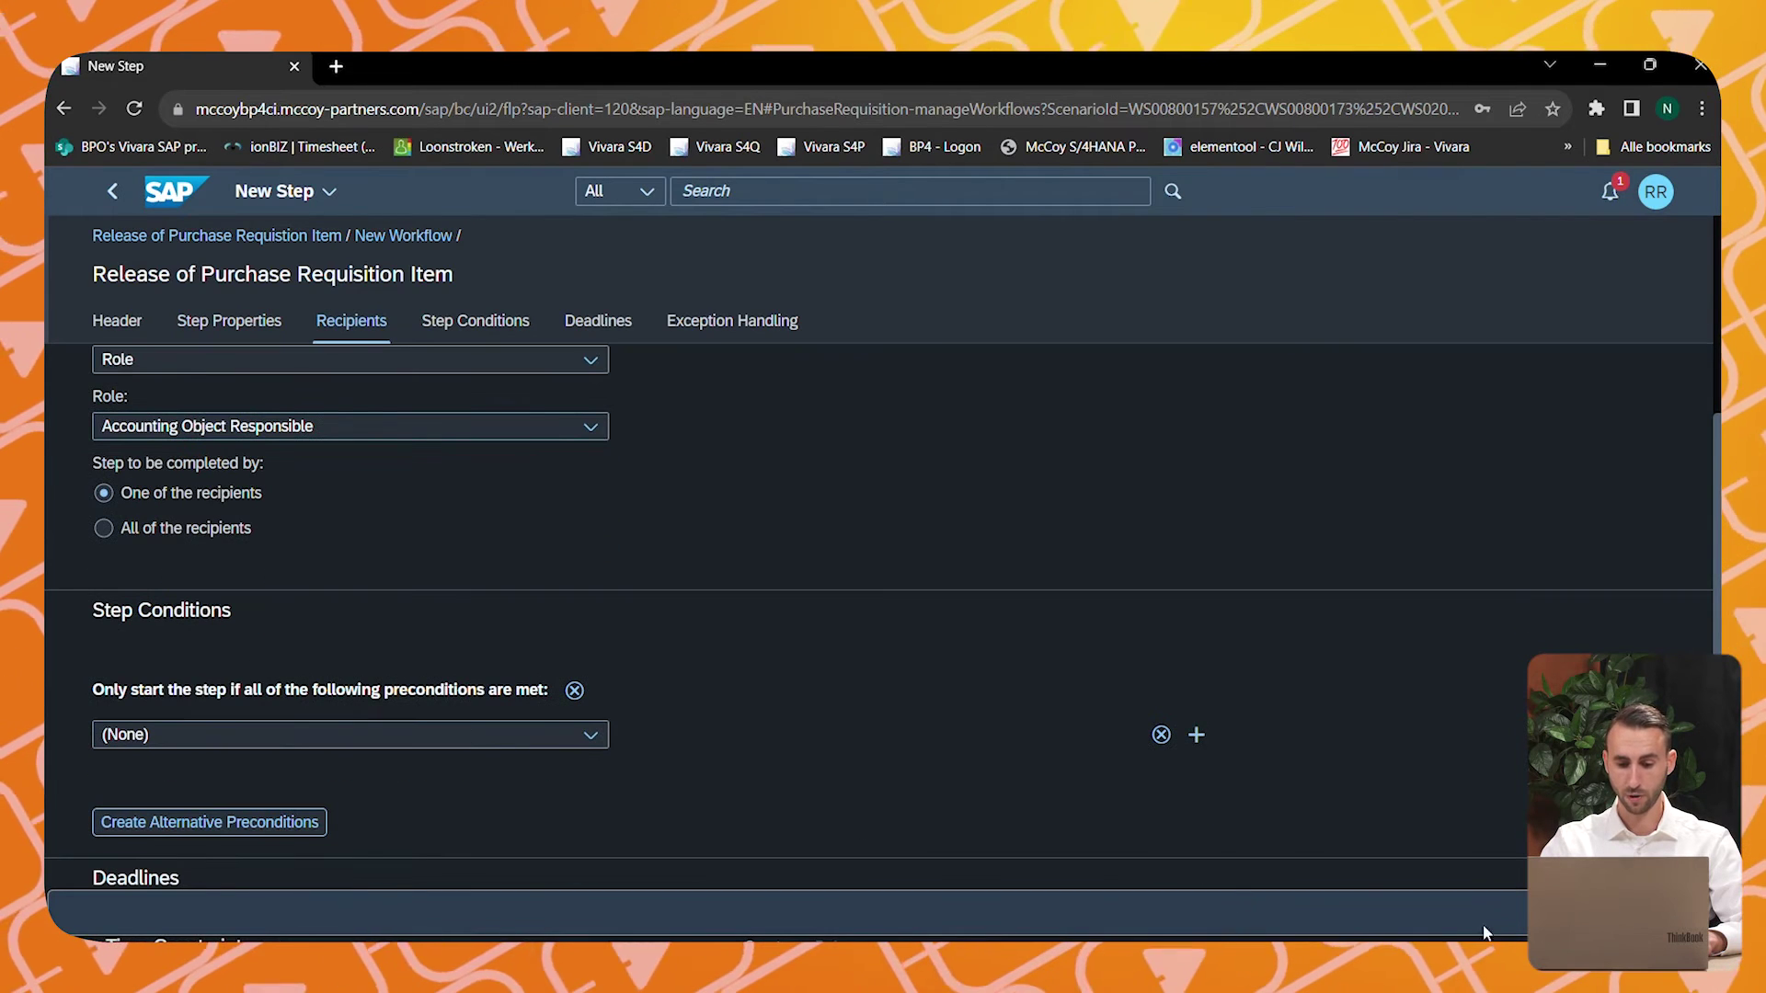
{"action": "left_click", "coordinate": [1605, 913]}
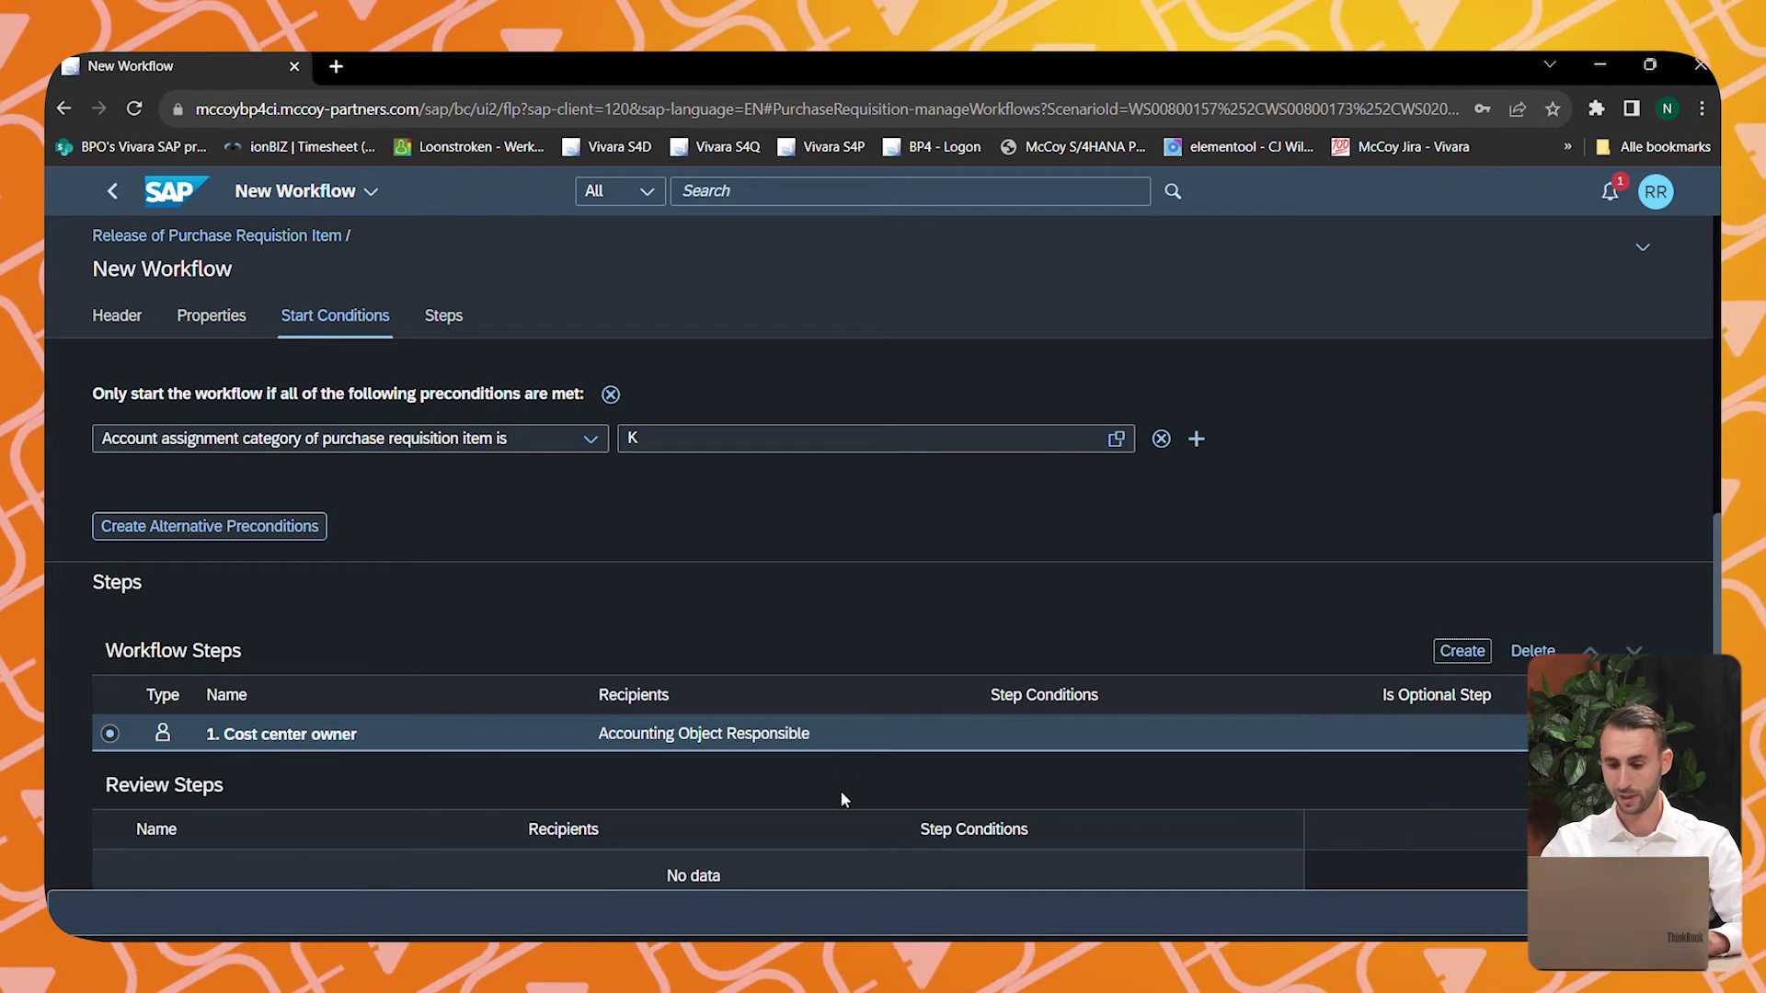
- Start a second Release of Purchase Requisition Item step with recipients assigned by User
{"action": "left_click", "coordinate": [1446, 654]}
{"action": "left_click", "coordinate": [590, 485]}
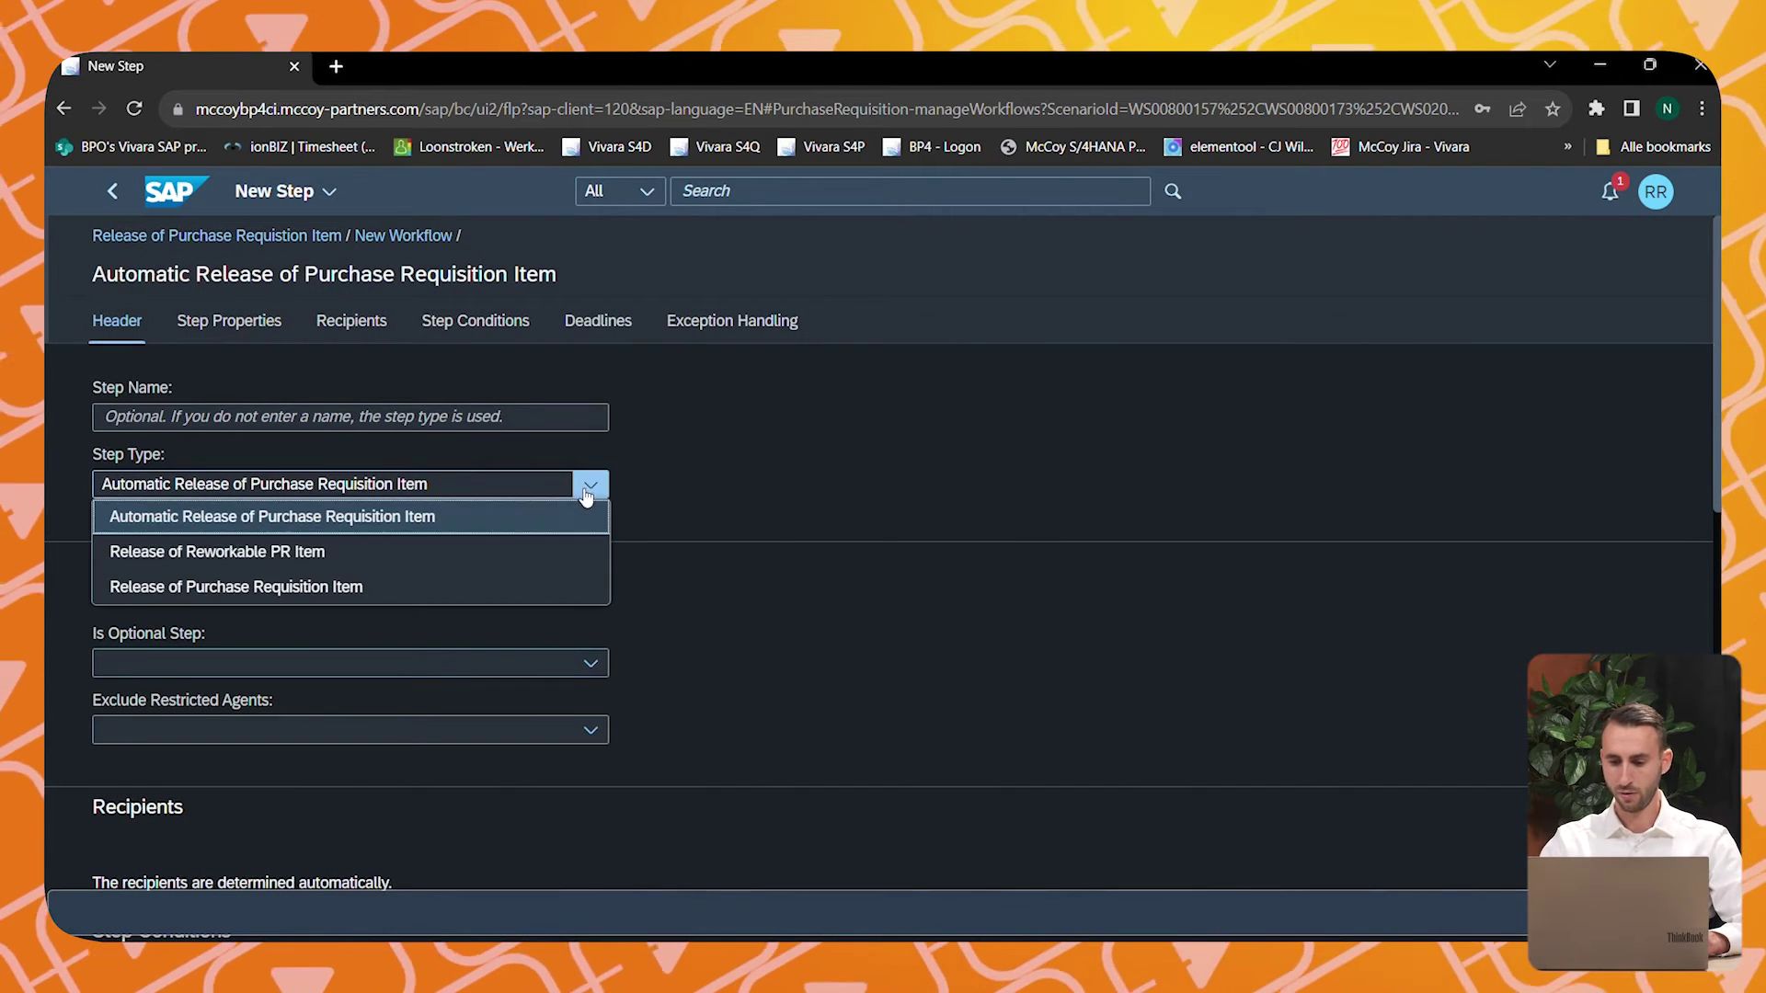
{"action": "left_click", "coordinate": [517, 585]}
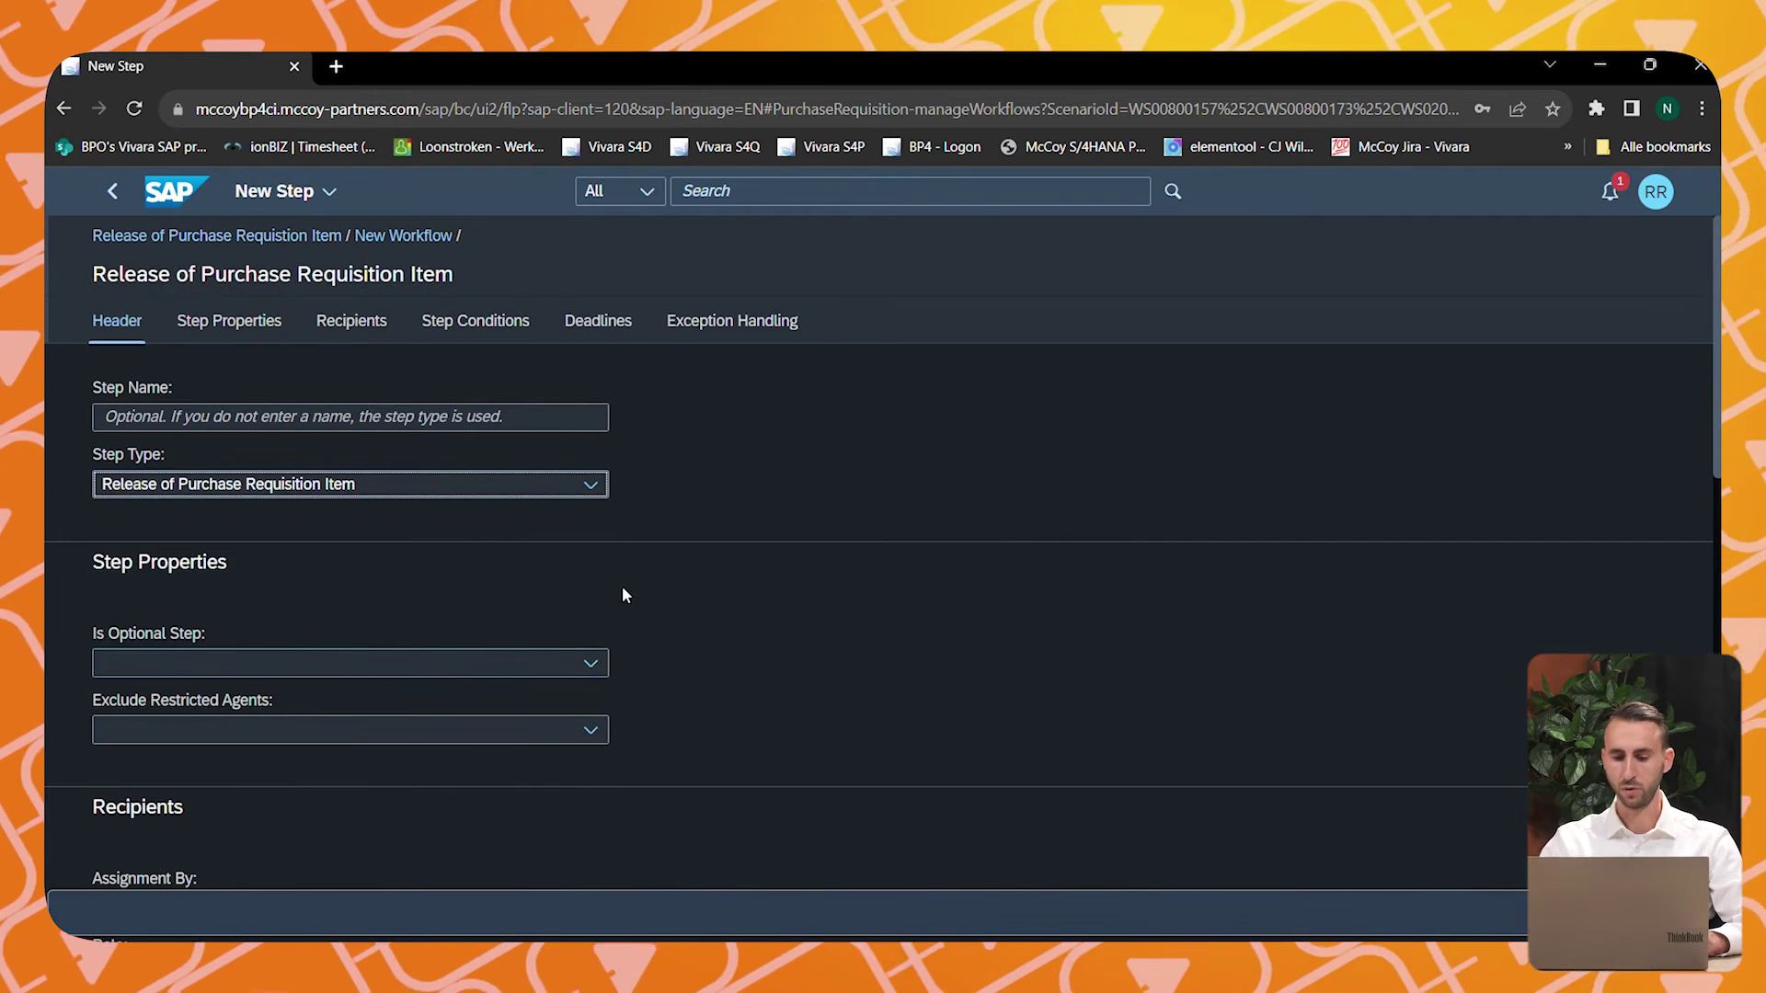
{"action": "scroll", "coordinate": [621, 589], "scroll_direction": "down", "scroll_amount": 1}
{"action": "scroll", "coordinate": [624, 596], "scroll_direction": "down", "scroll_amount": 3}
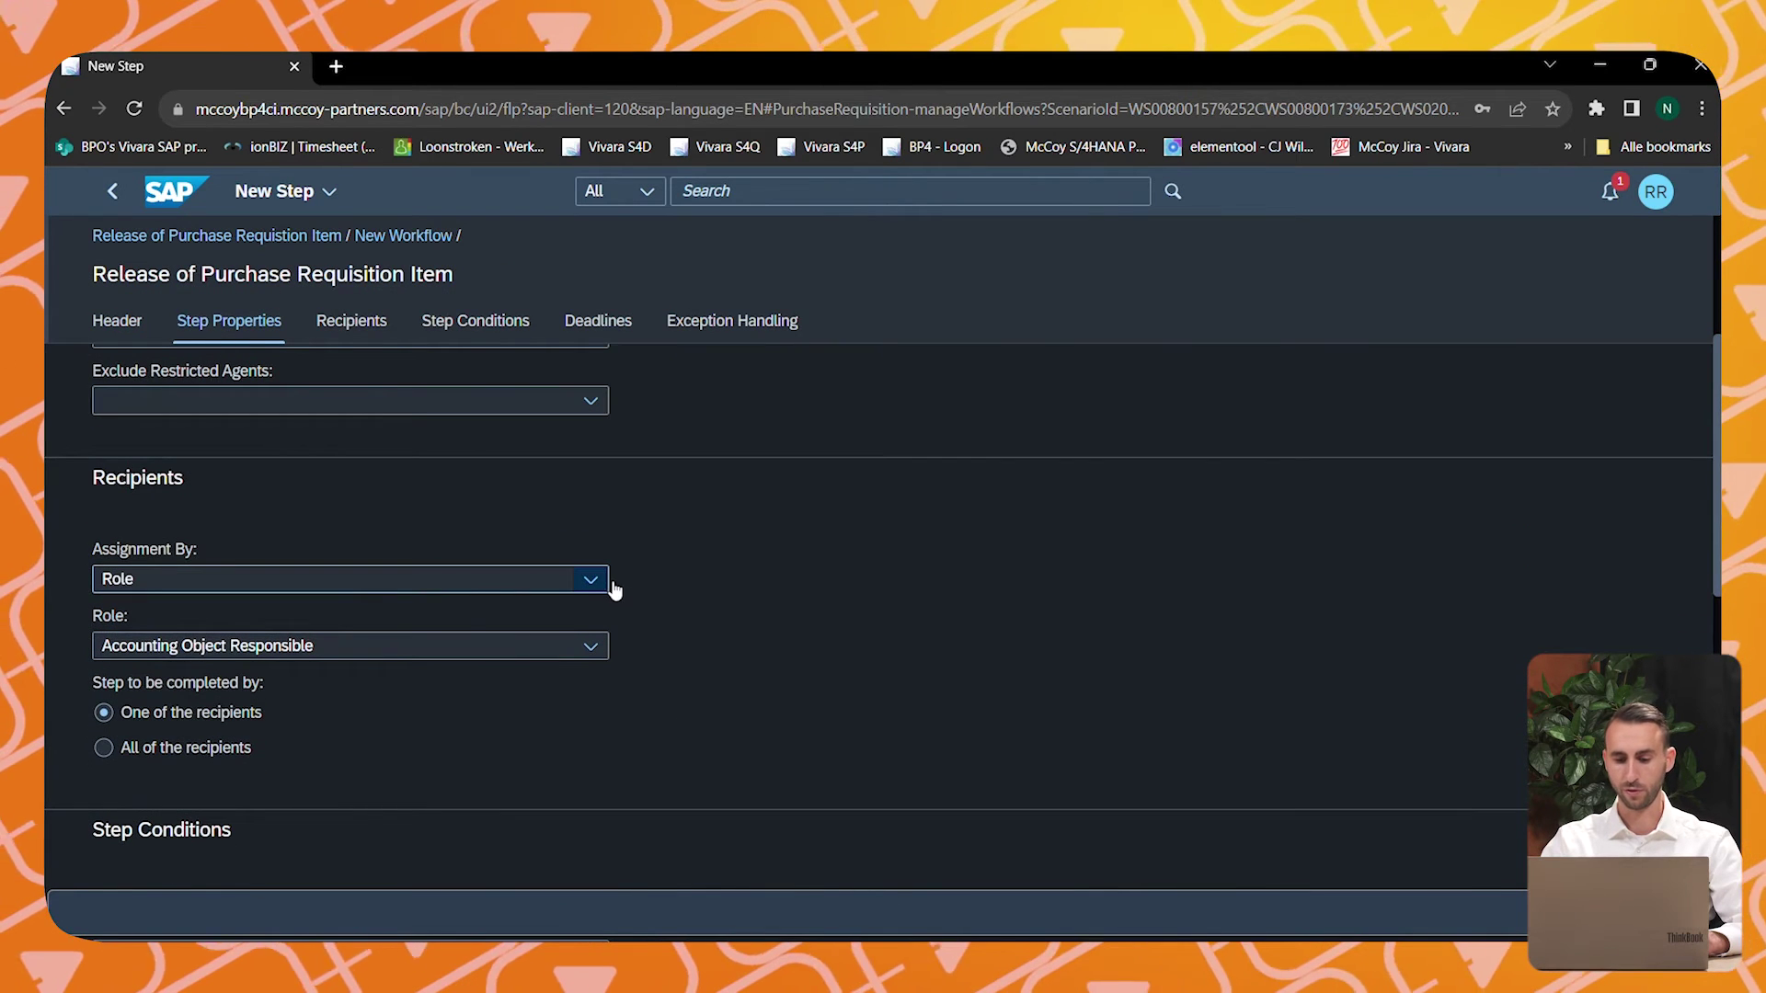
{"action": "left_click", "coordinate": [602, 583]}
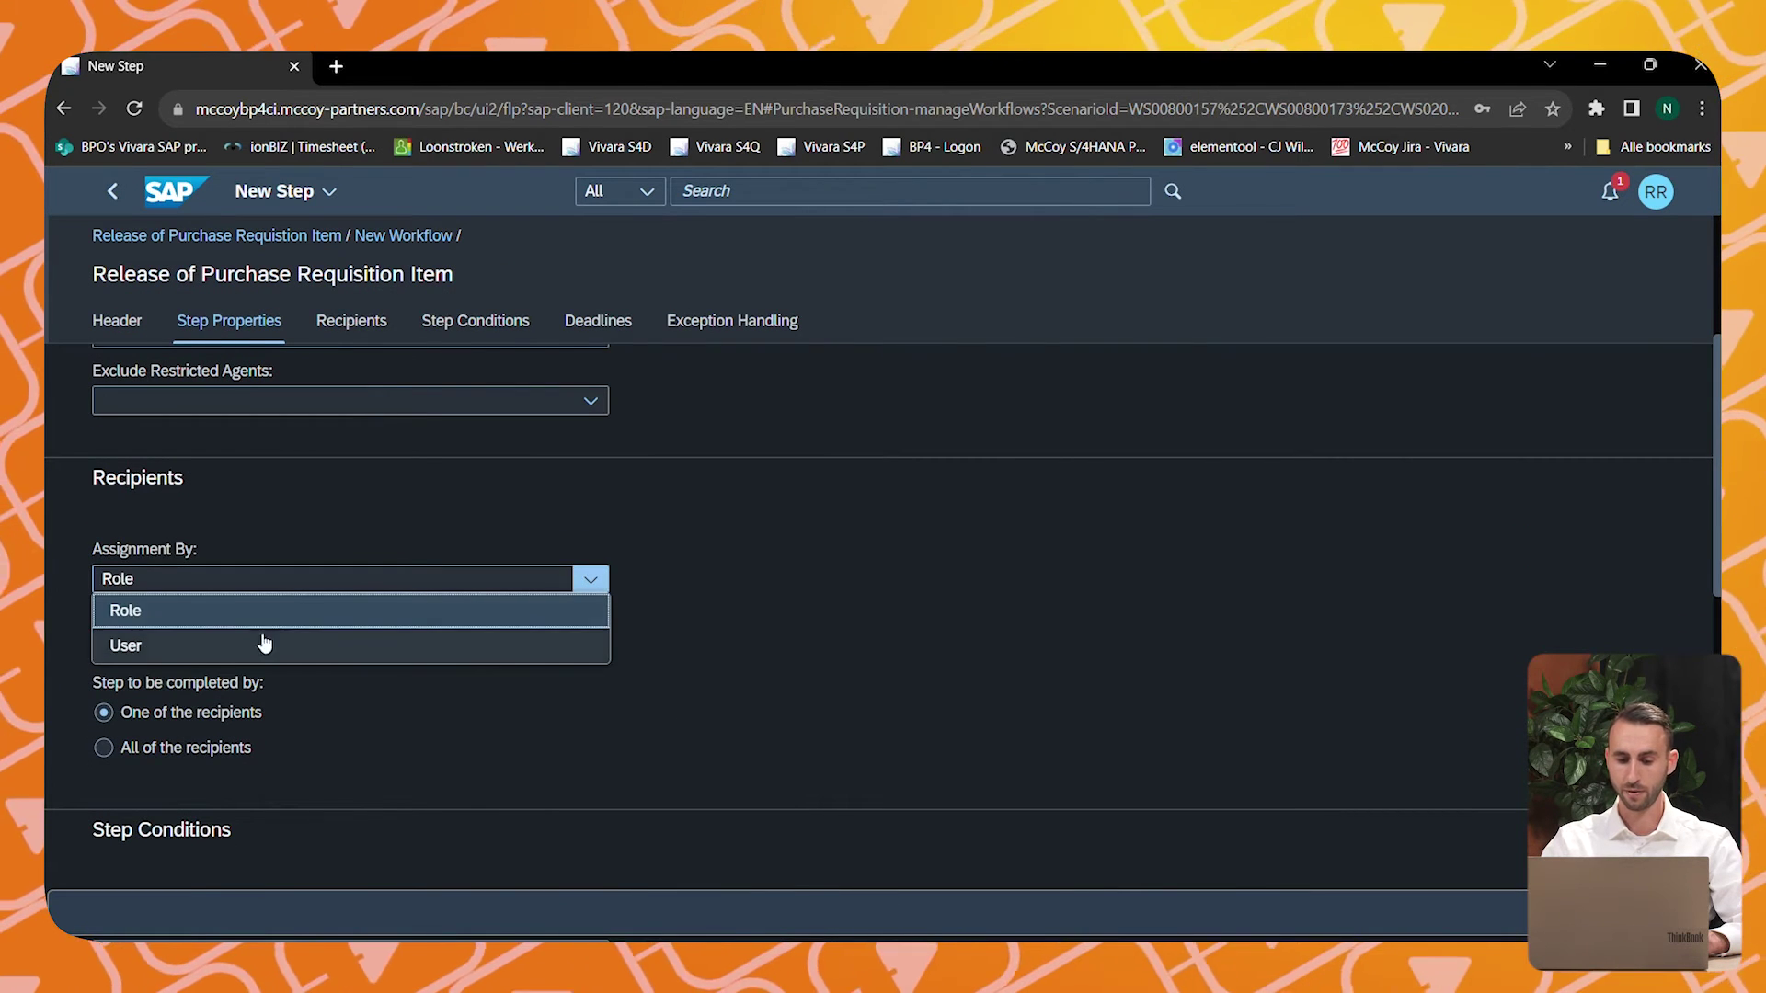
{"action": "left_click", "coordinate": [176, 649]}
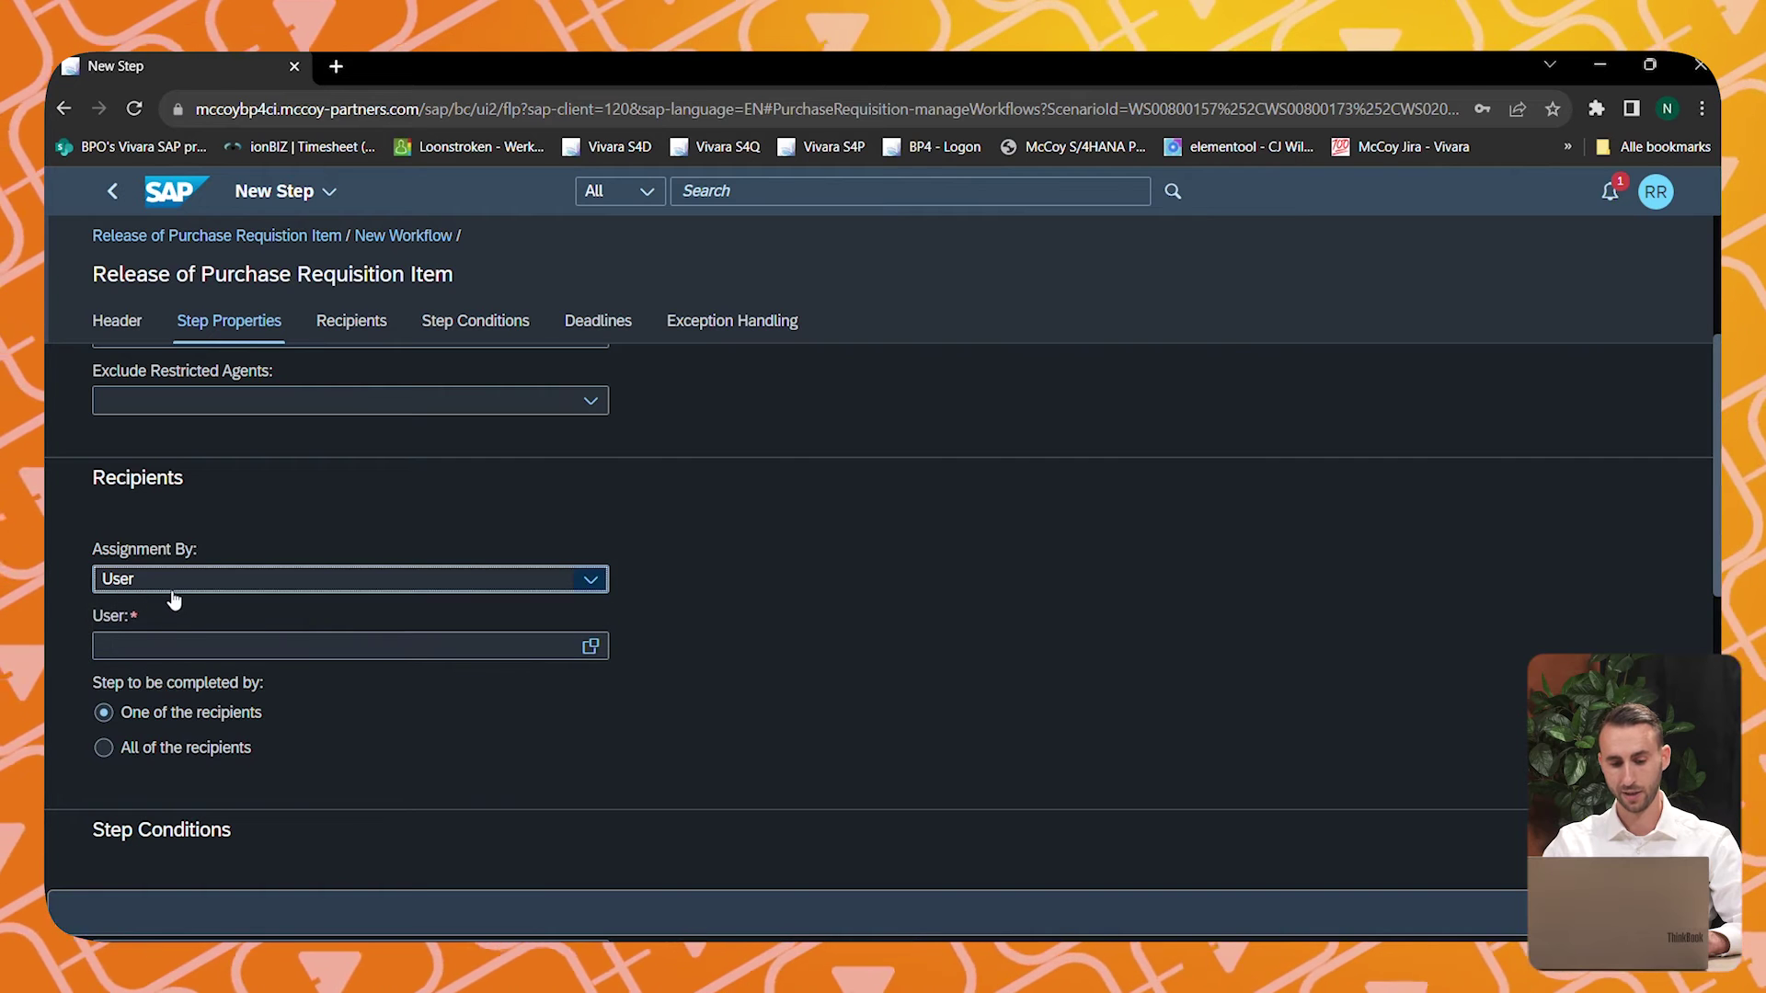
{"action": "left_click", "coordinate": [166, 655]}
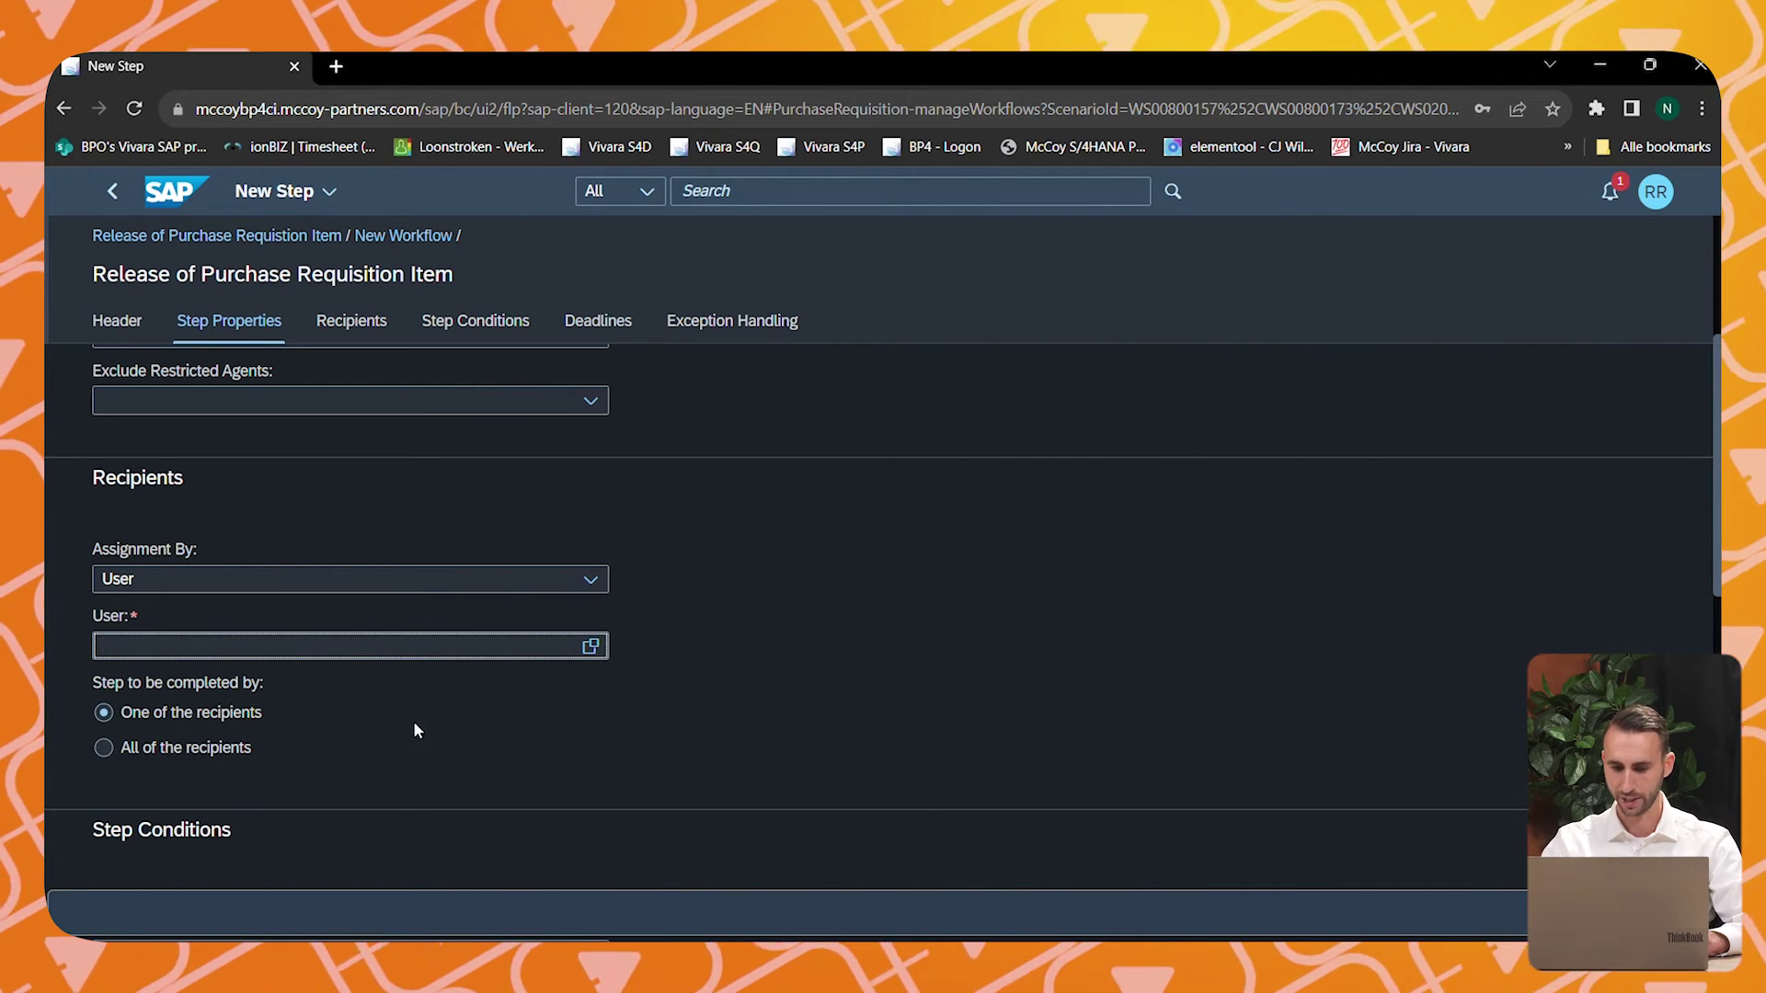
- Cancel and discard the unfinished second step, then go back from the New Workflow page
{"action": "left_click", "coordinate": [1637, 914]}
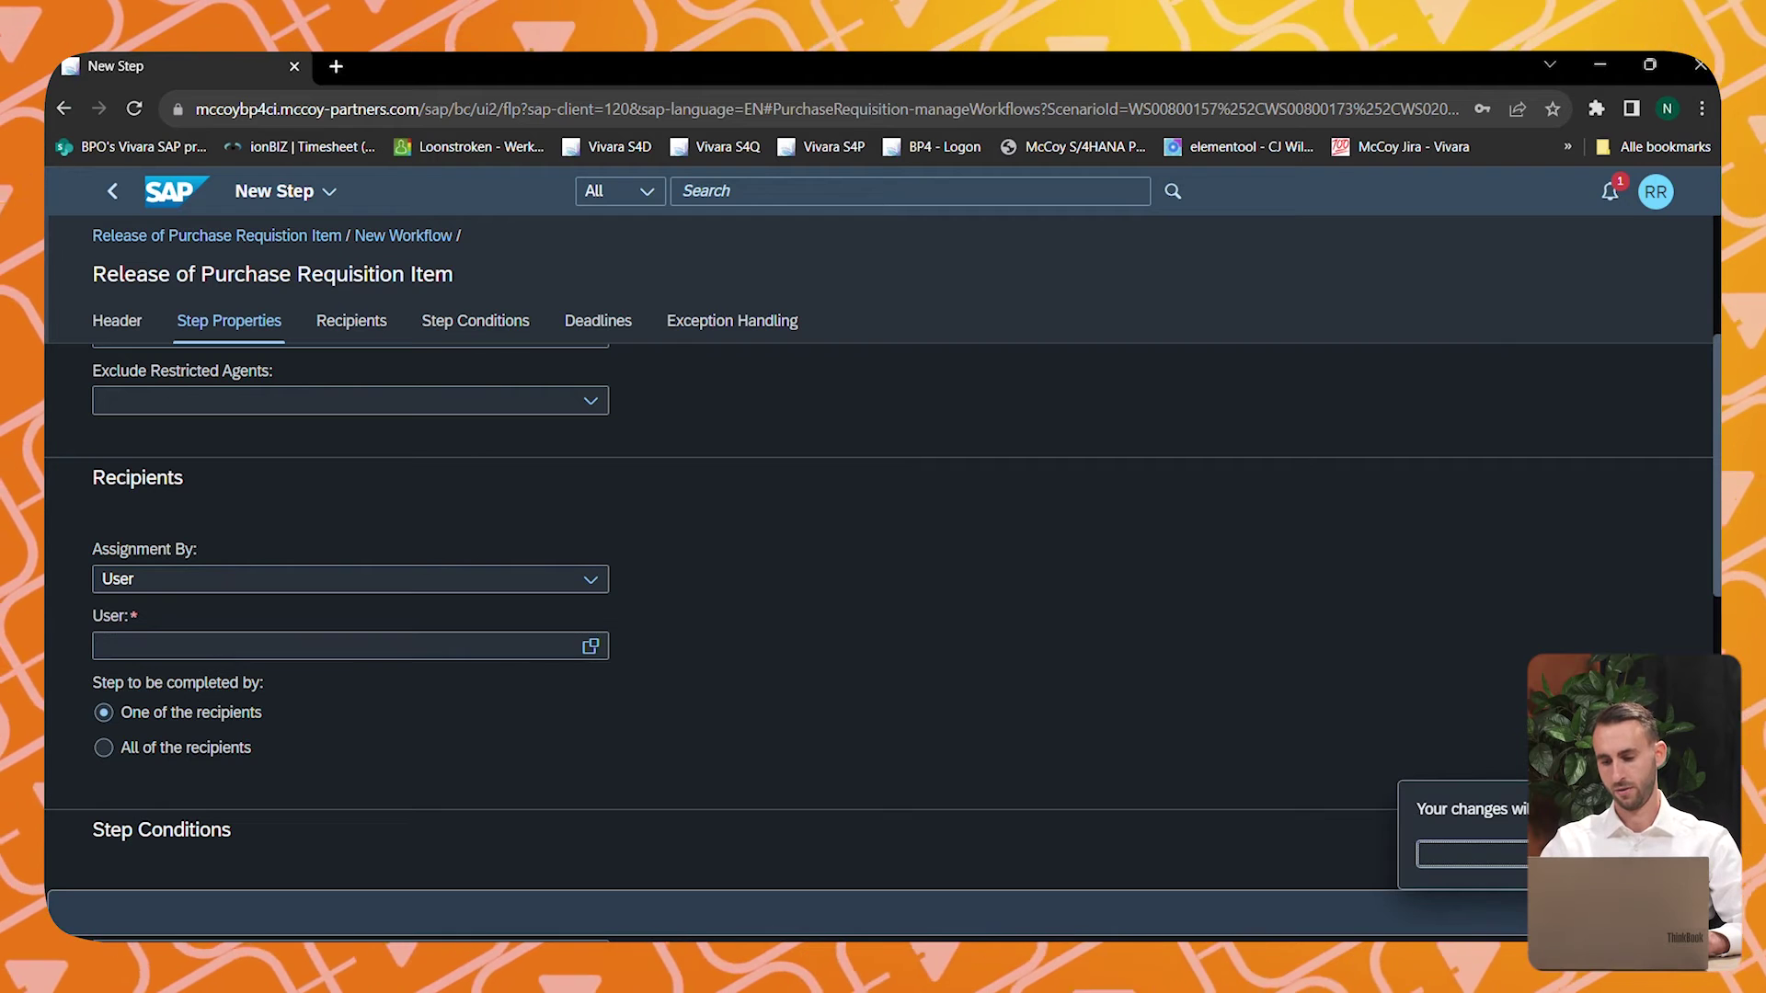
{"action": "left_click", "coordinate": [1472, 853]}
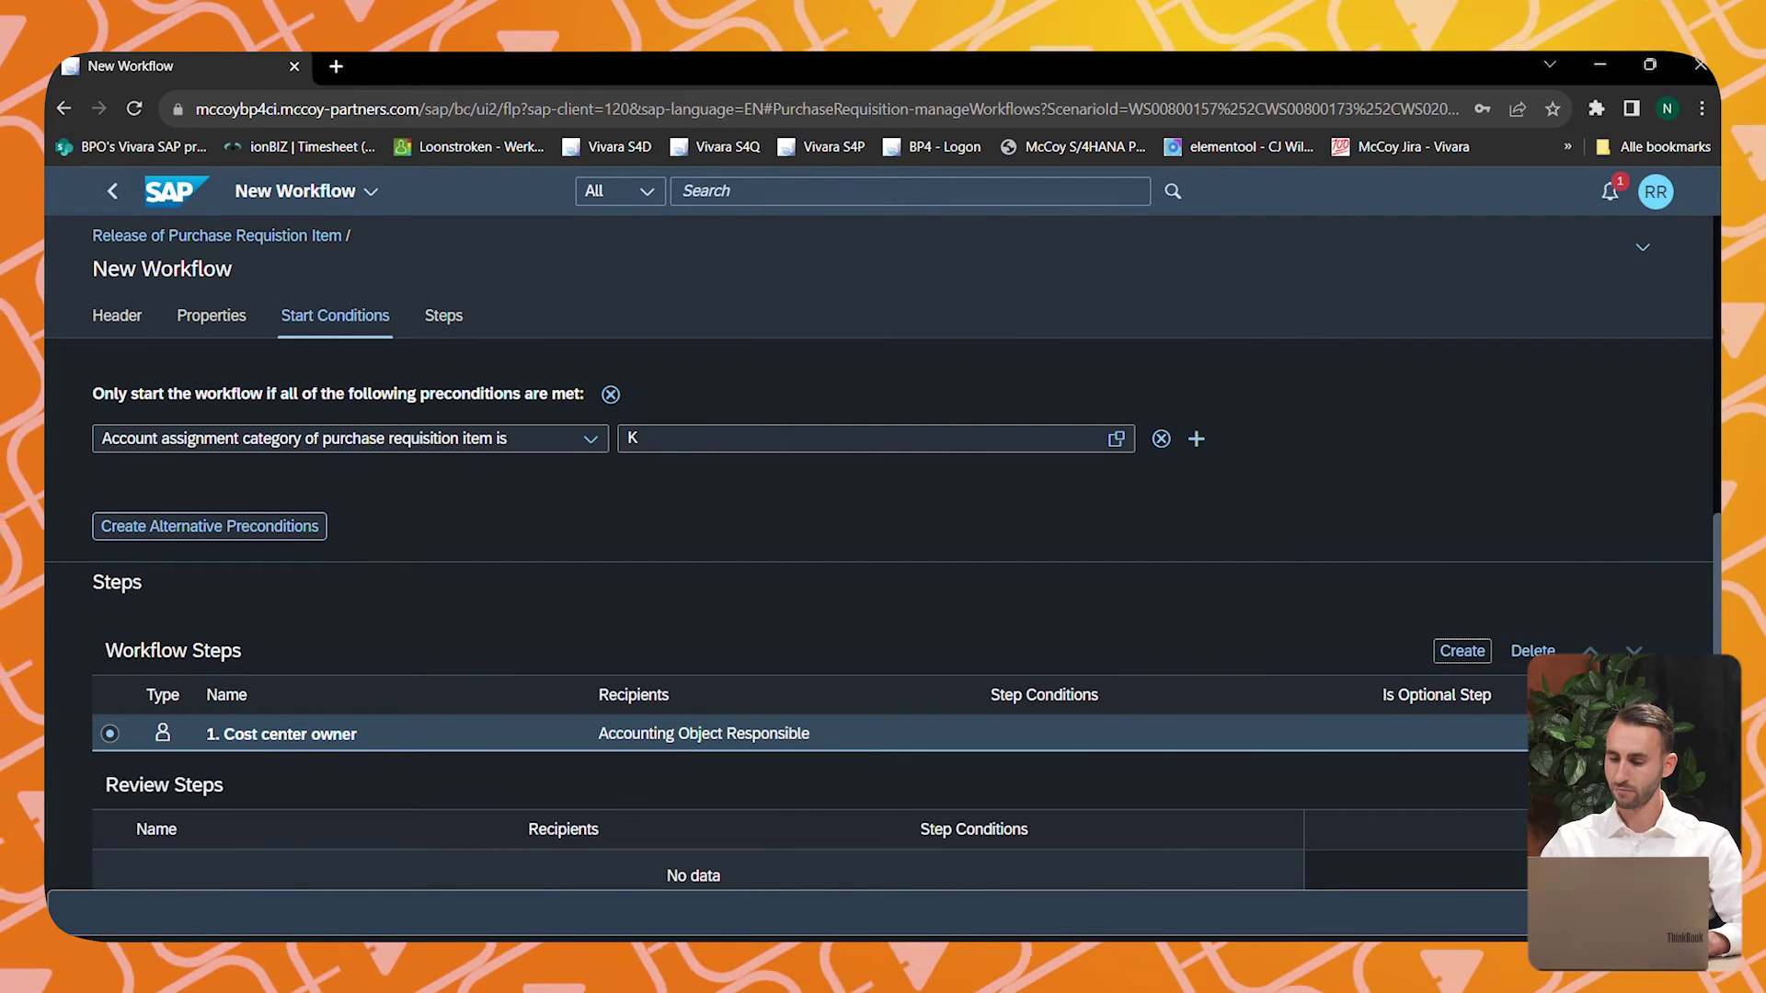
{"action": "left_click", "coordinate": [114, 195]}
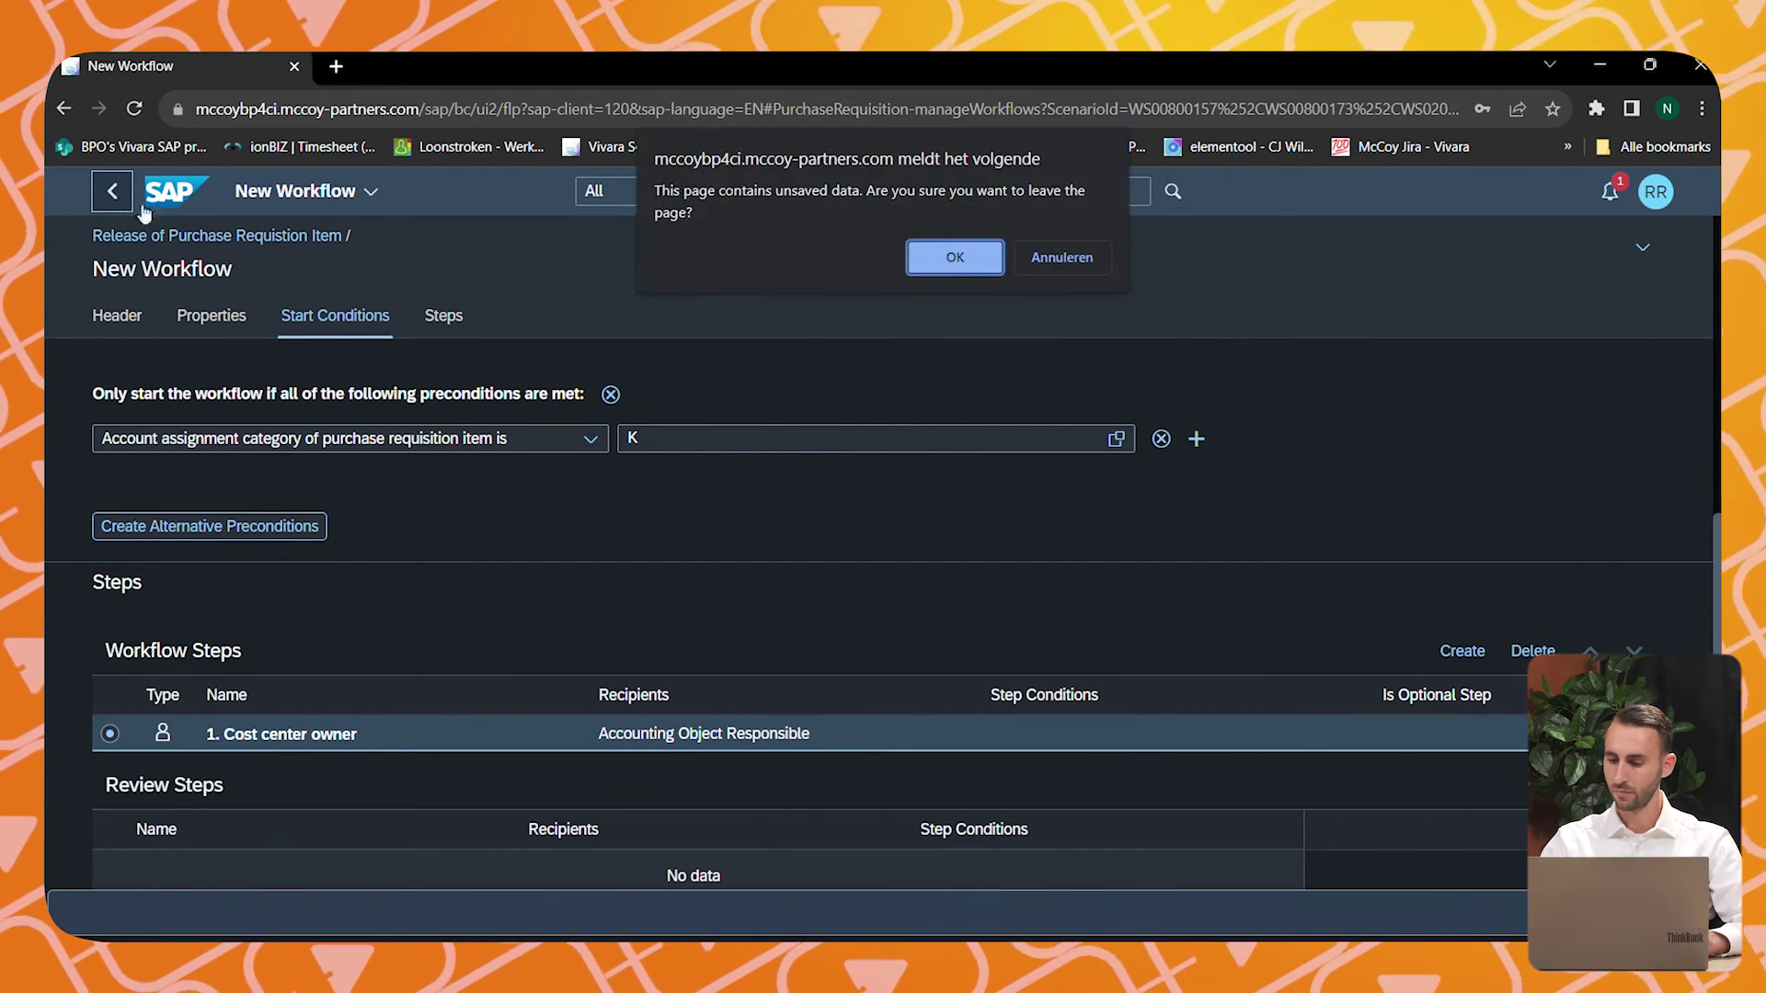
- Confirm leaving the New Workflow page without saving the draft
{"action": "left_click", "coordinate": [938, 252]}
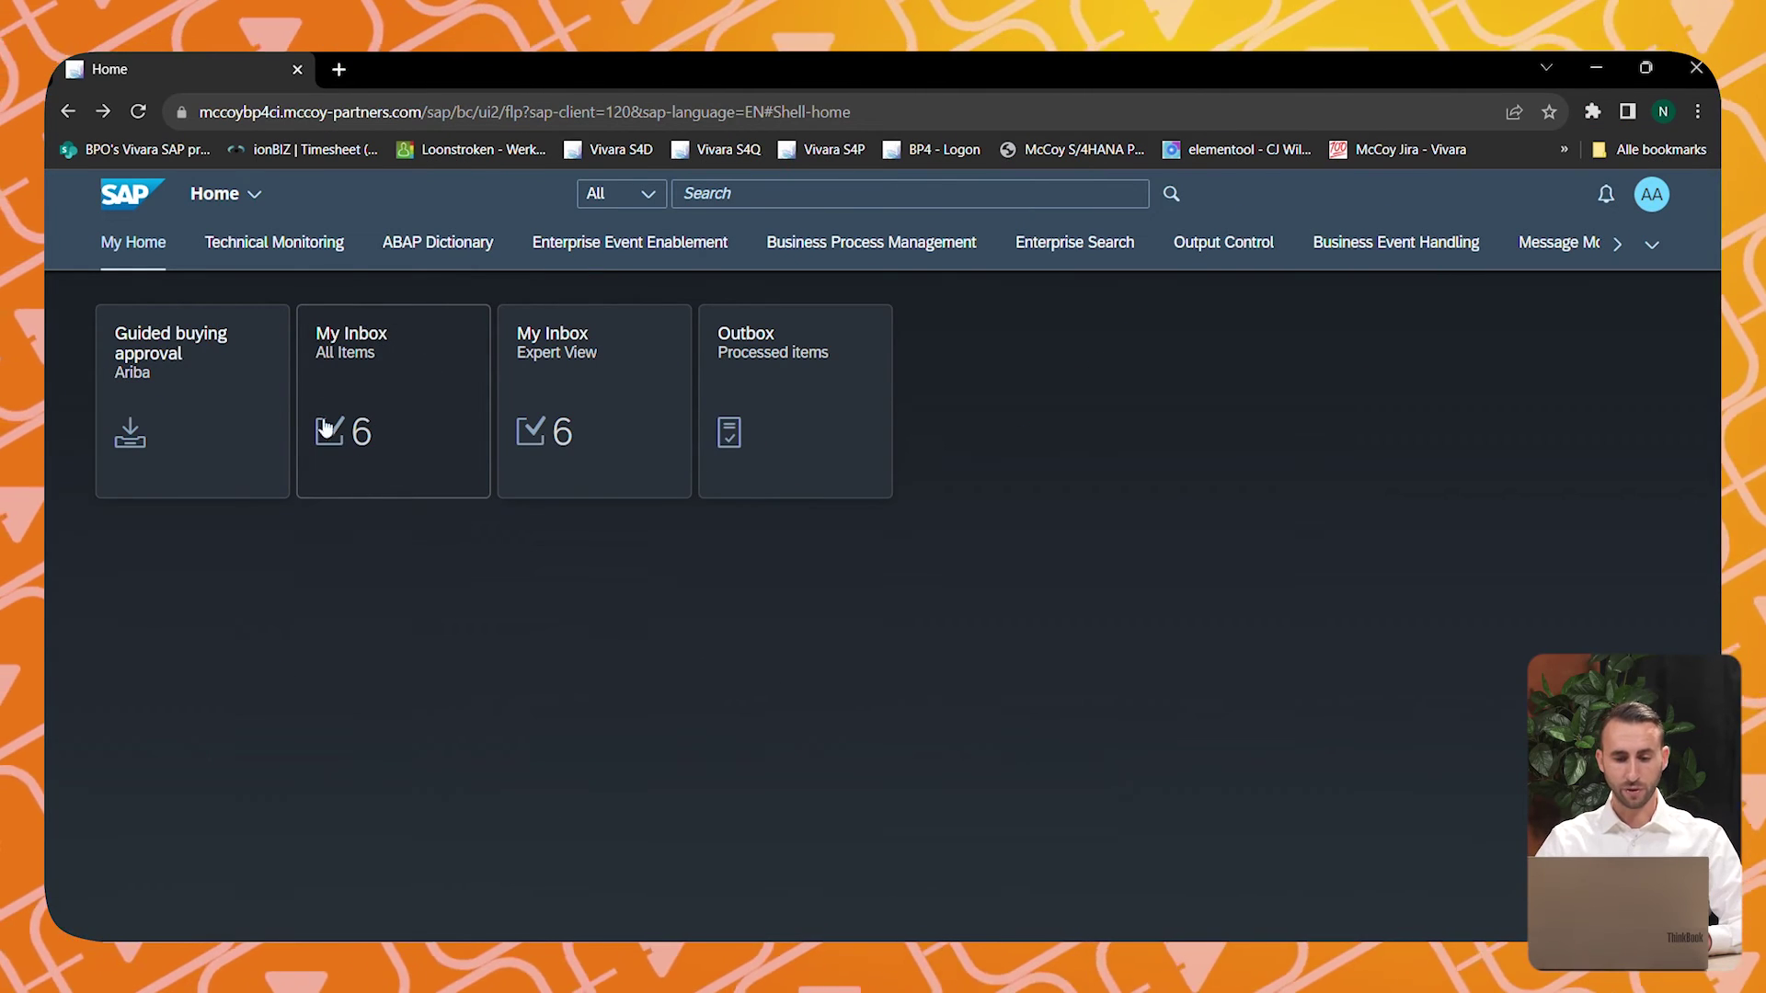
- In My Inbox, approve the 'Laptop stand small' requisition item with the note 'I approve'
{"action": "left_click", "coordinate": [430, 396]}
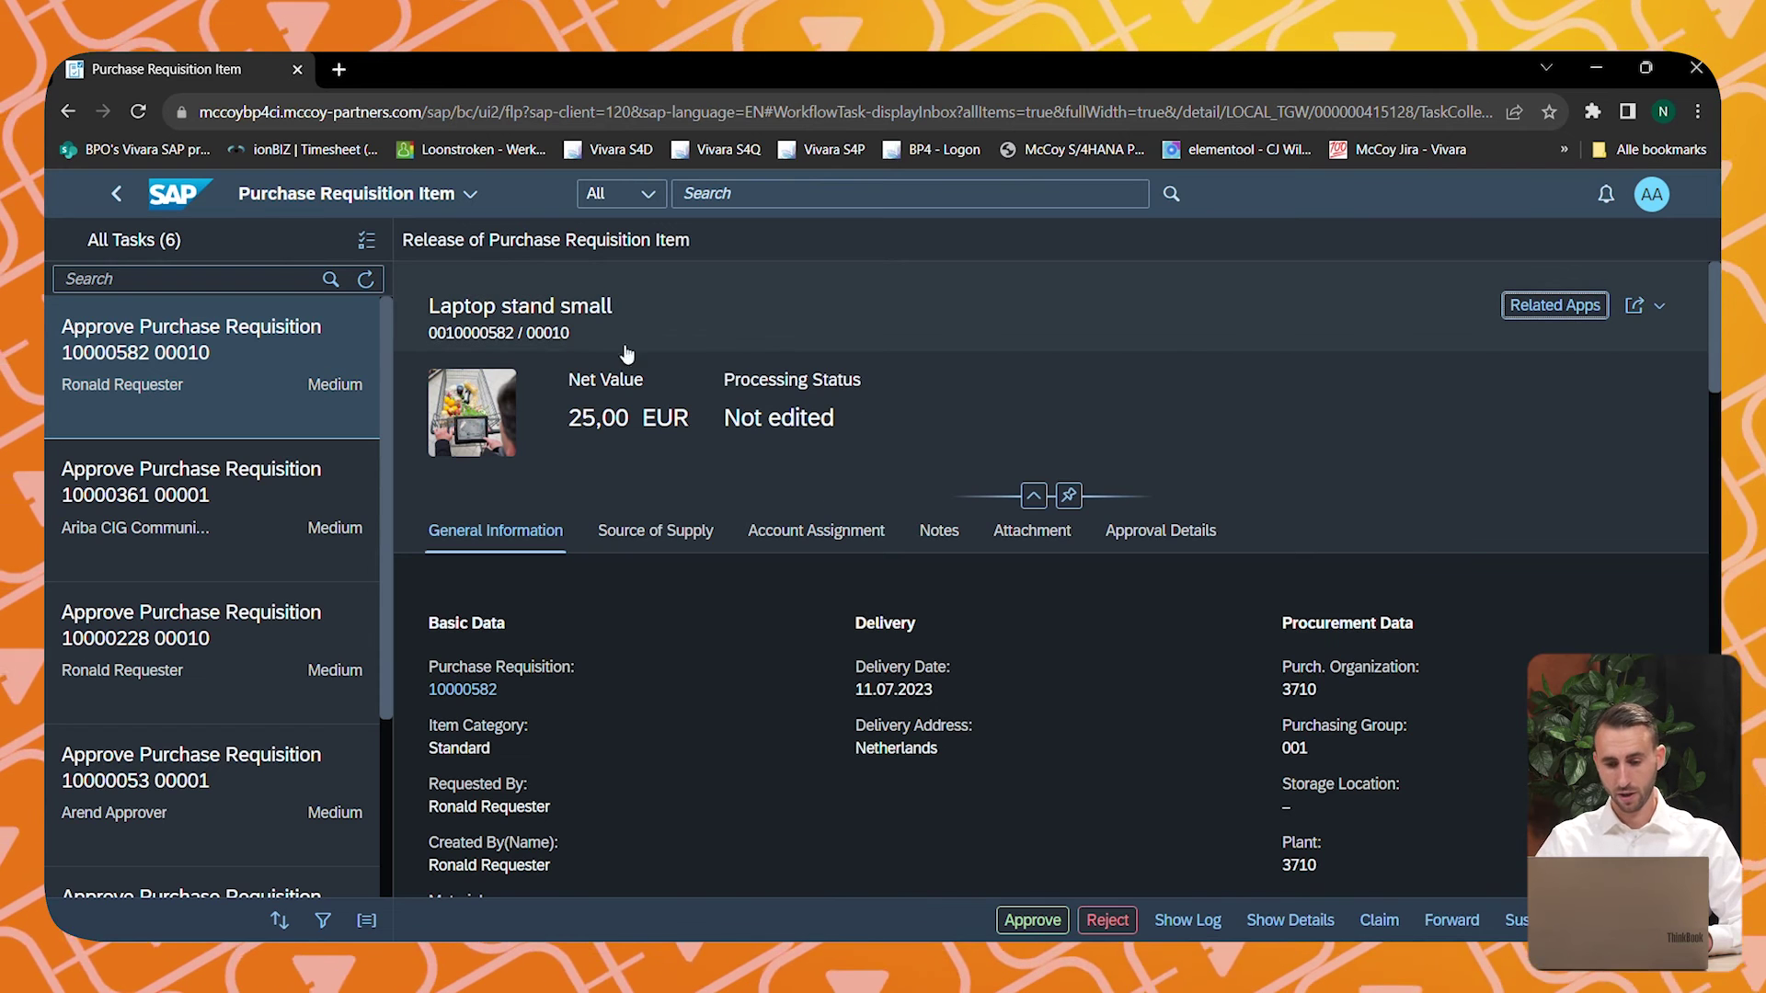
{"action": "scroll", "coordinate": [959, 473], "scroll_direction": "down", "scroll_amount": 2}
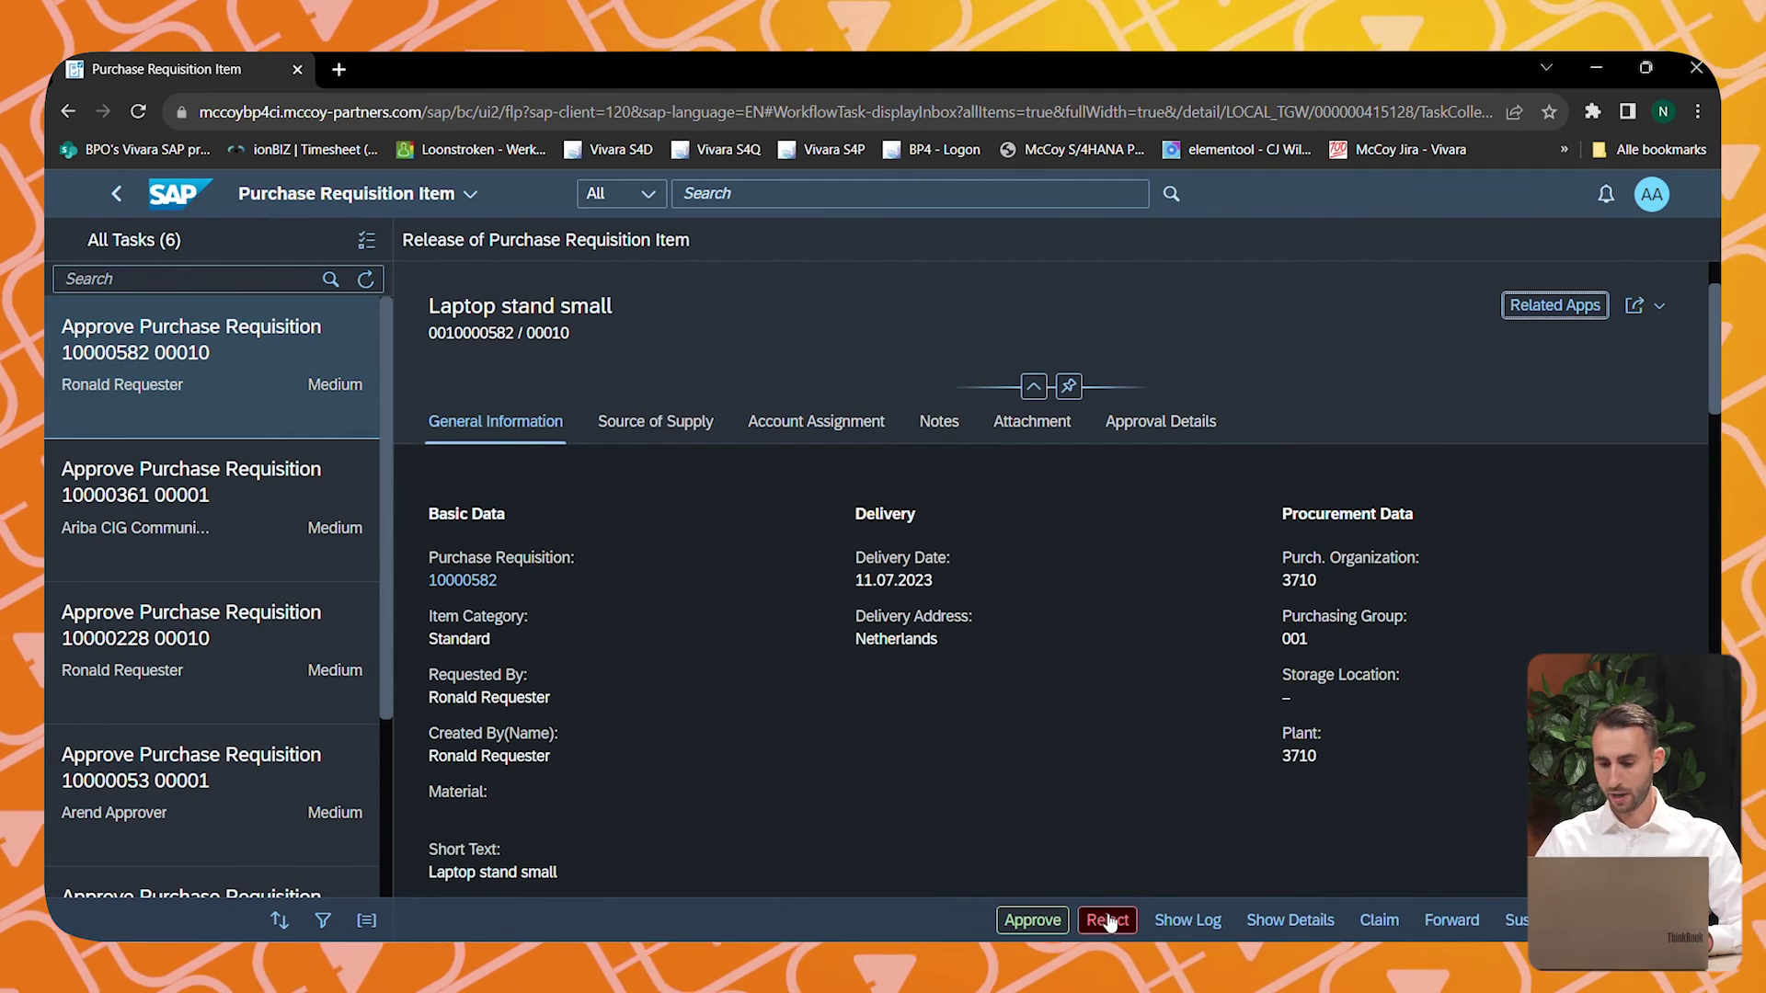
{"action": "left_click", "coordinate": [1037, 925]}
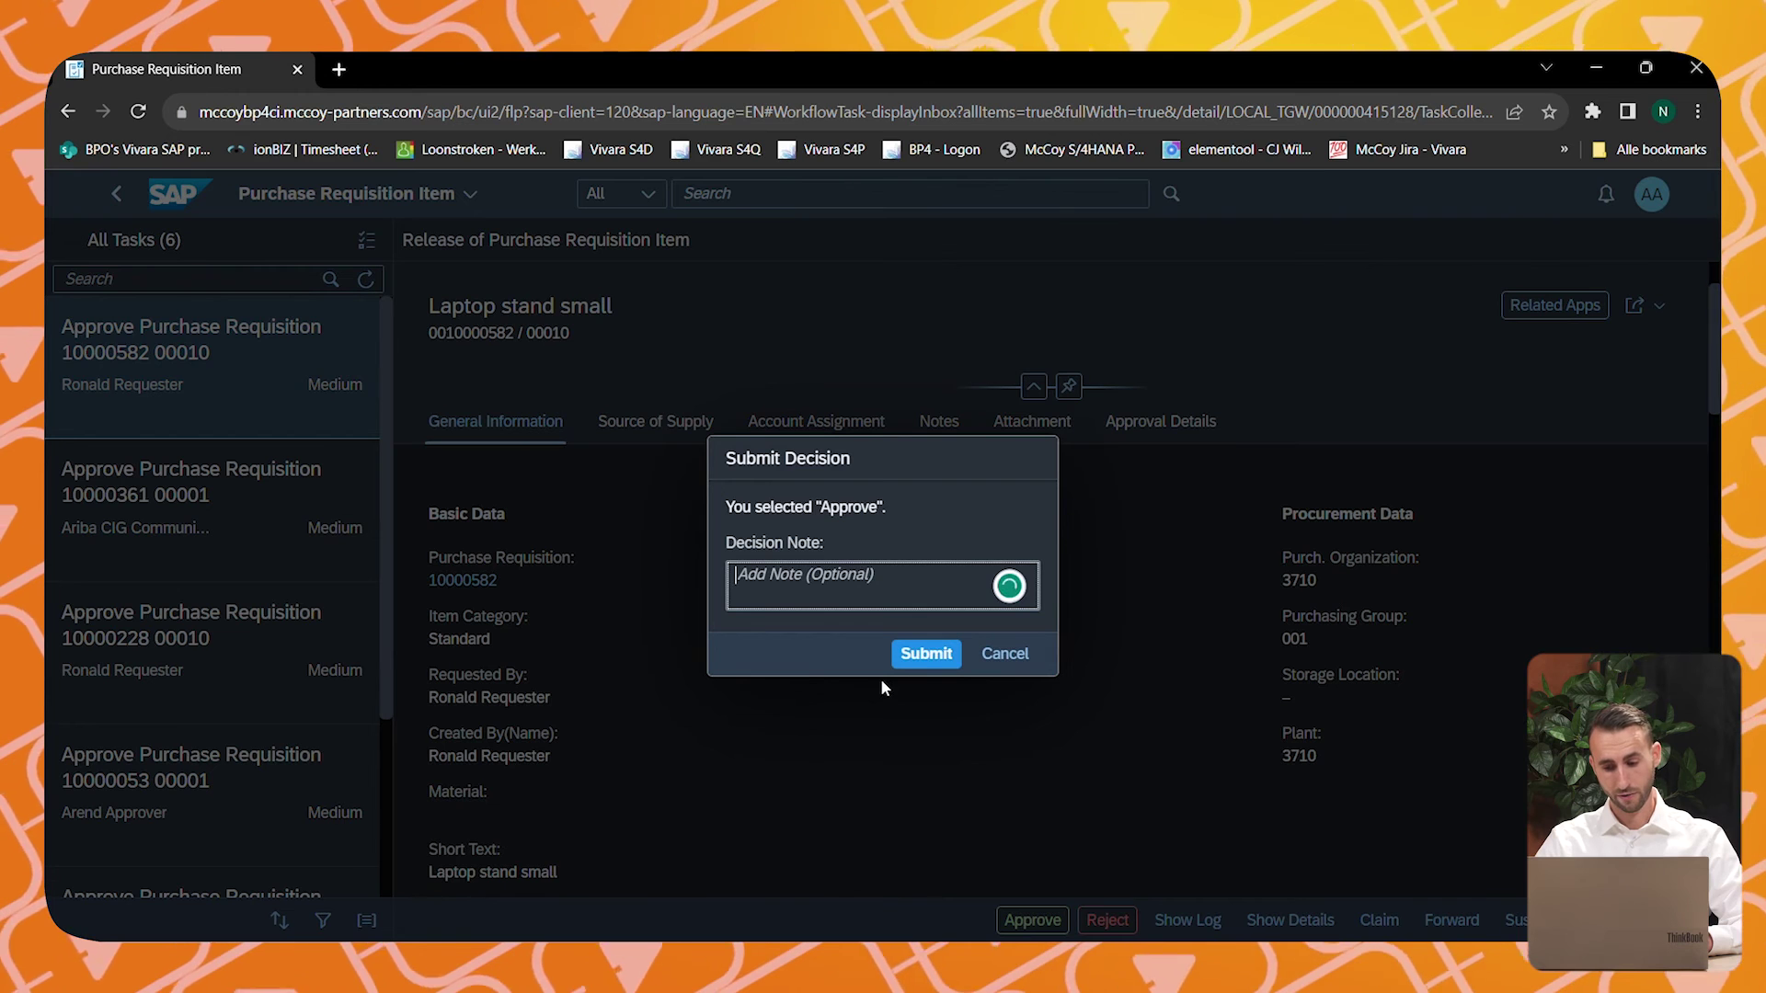
{"action": "type", "text": "I approve"}
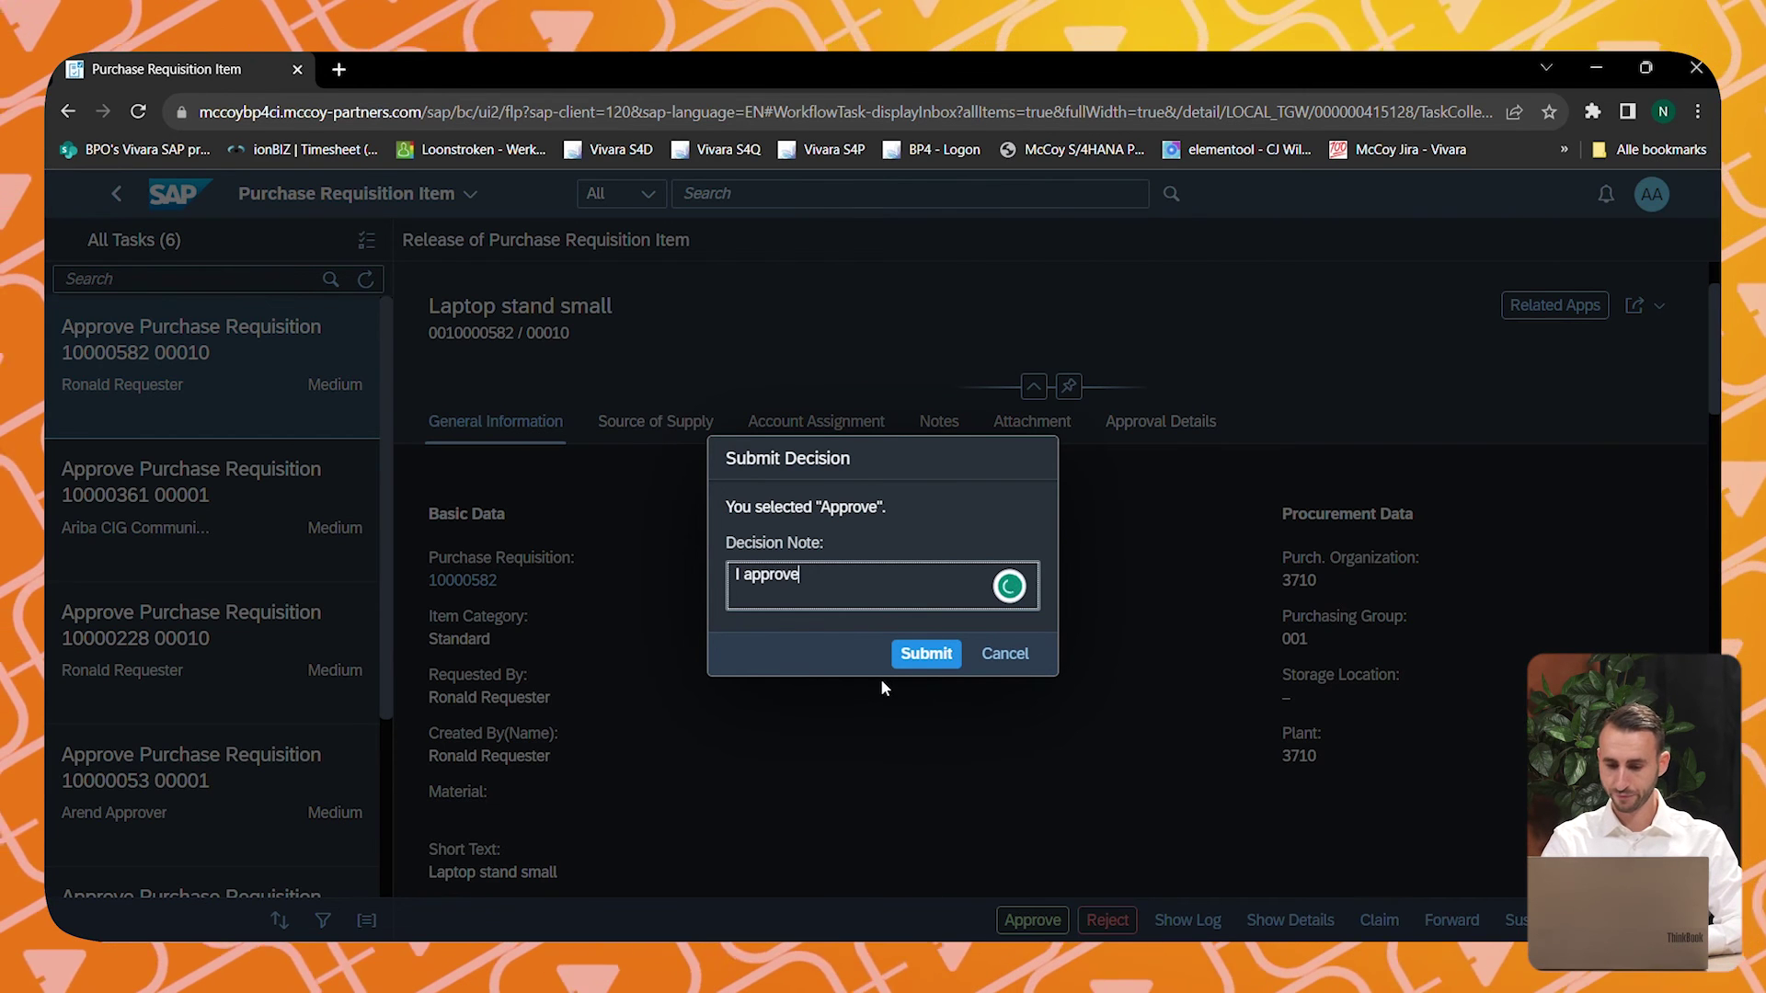
{"action": "left_click", "coordinate": [927, 655]}
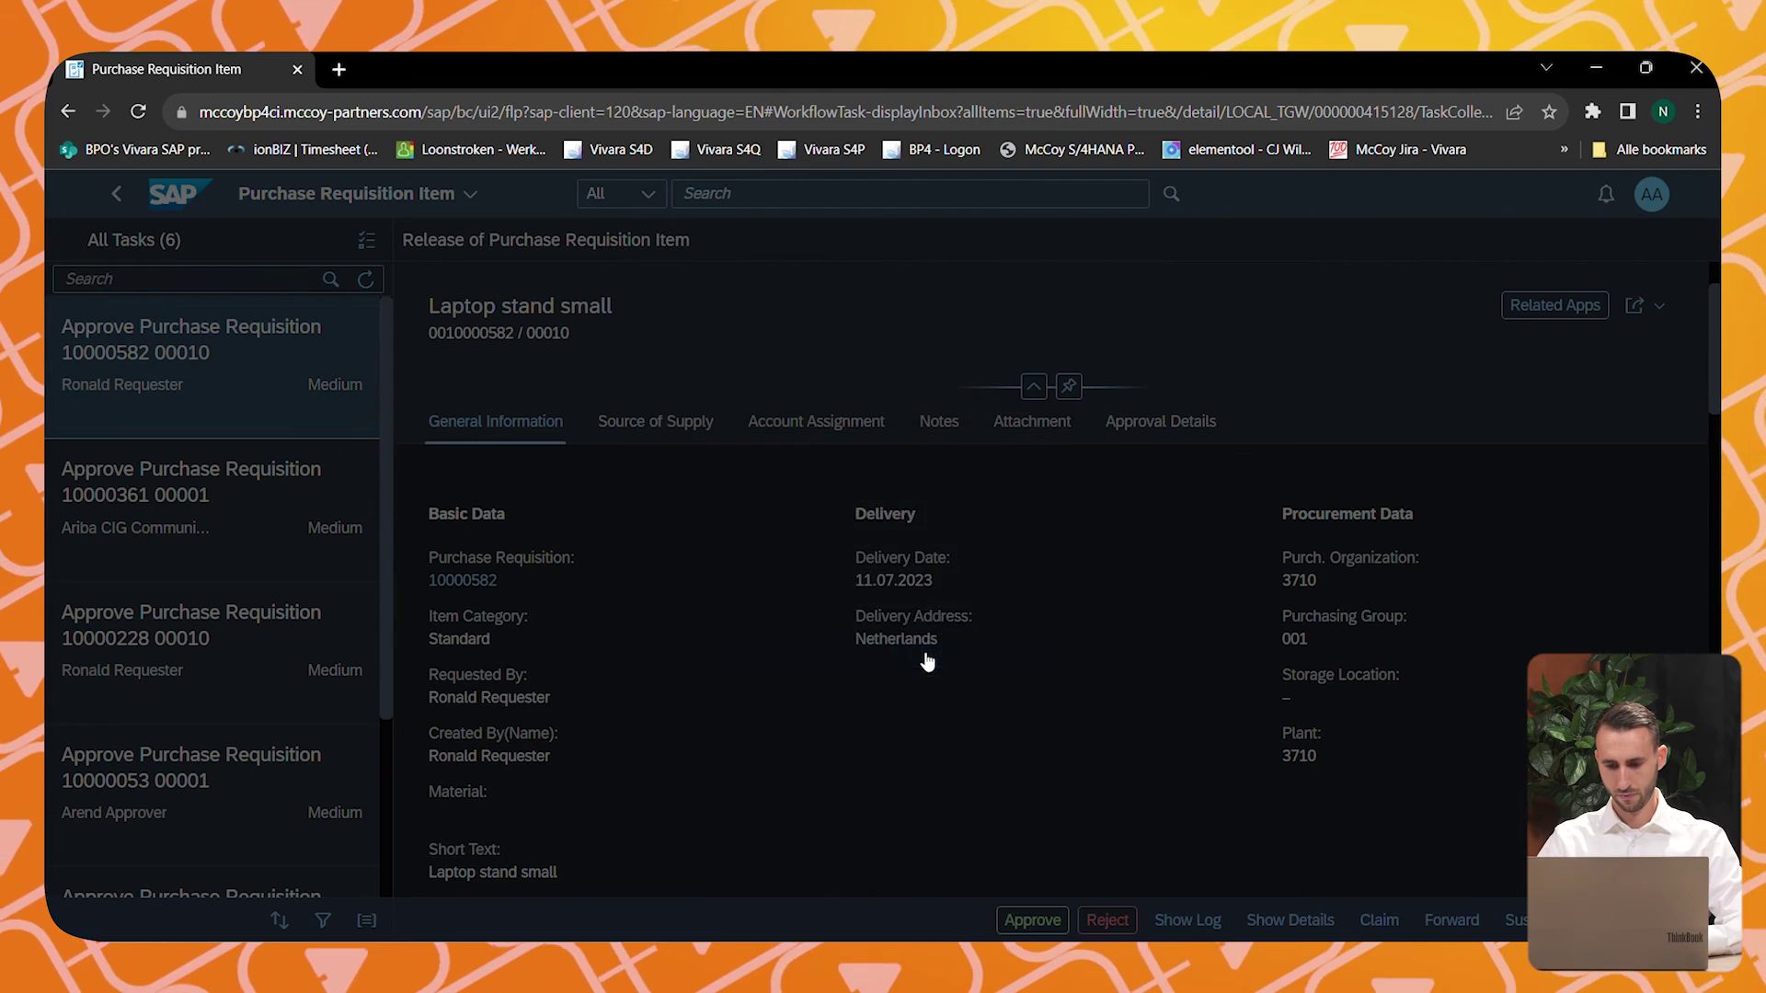